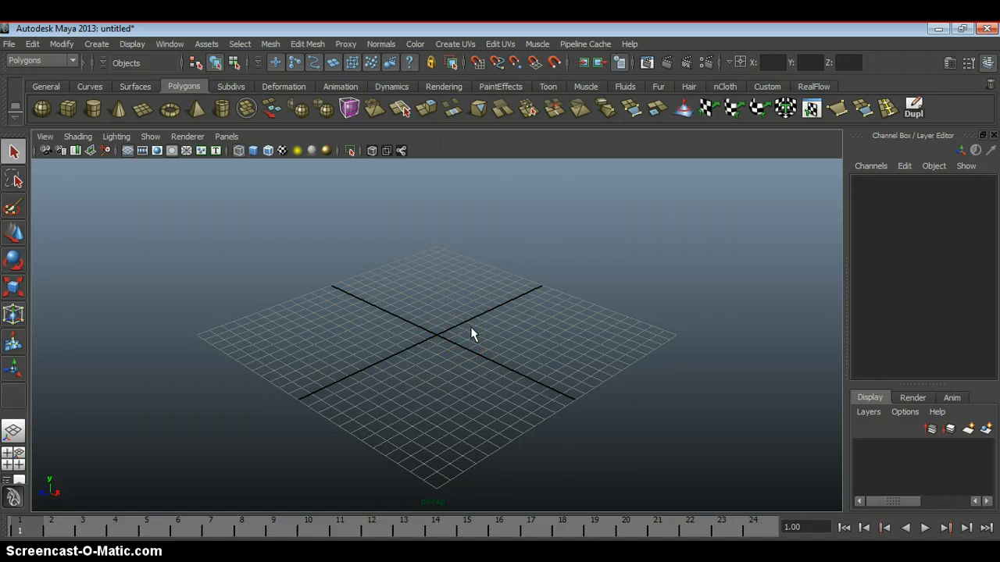
Step: Switch to Windows Live Photo Gallery and examine the shape of the table and chair reference photos
left_click(451, 295)
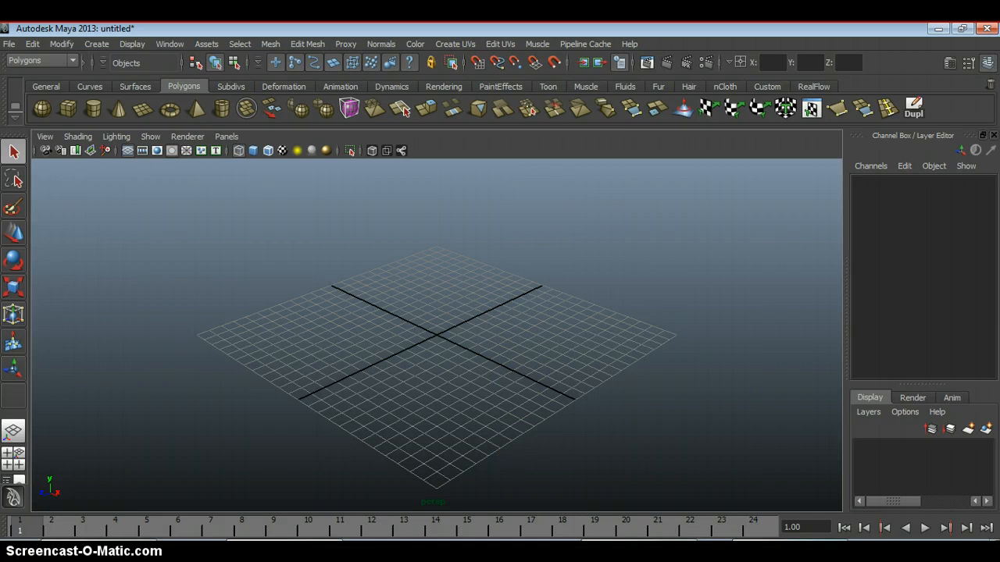
left_click(278, 544)
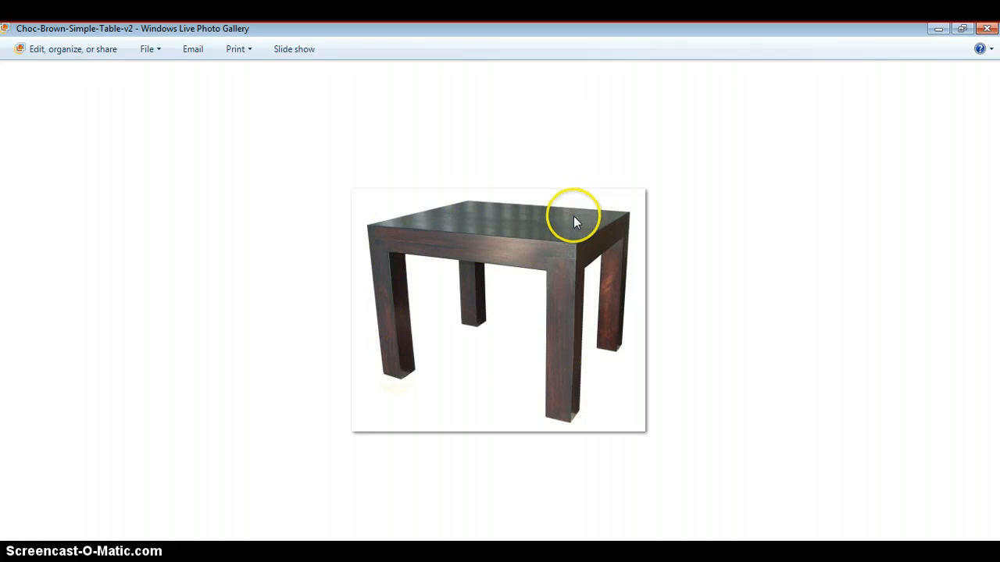
key("Right")
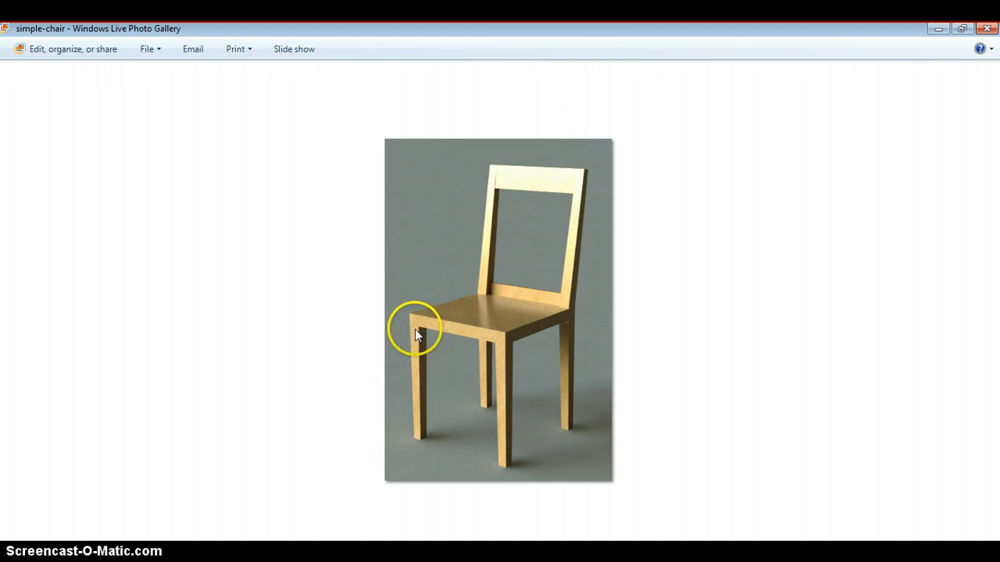
left_click(457, 436)
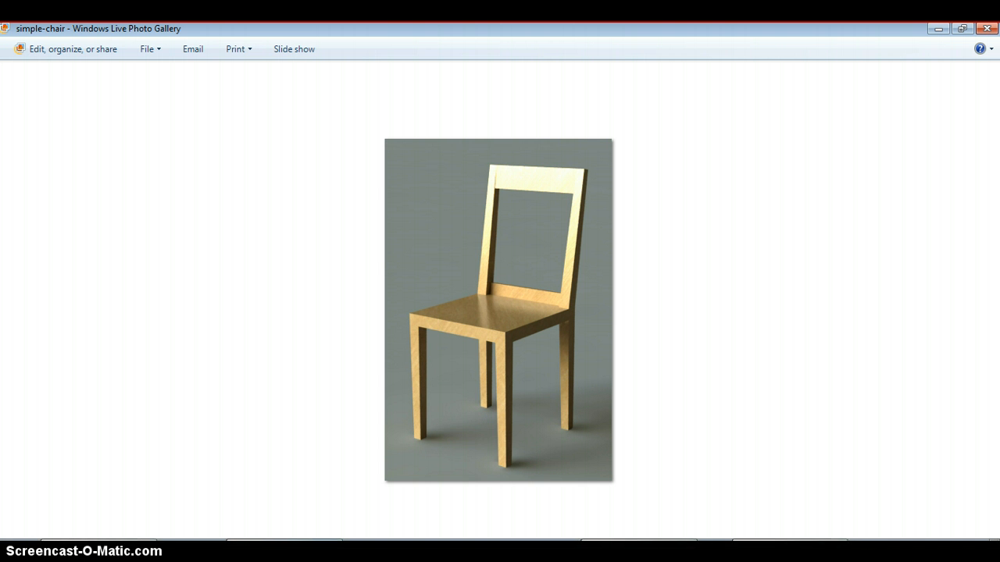
left_click(331, 539)
key("Right")
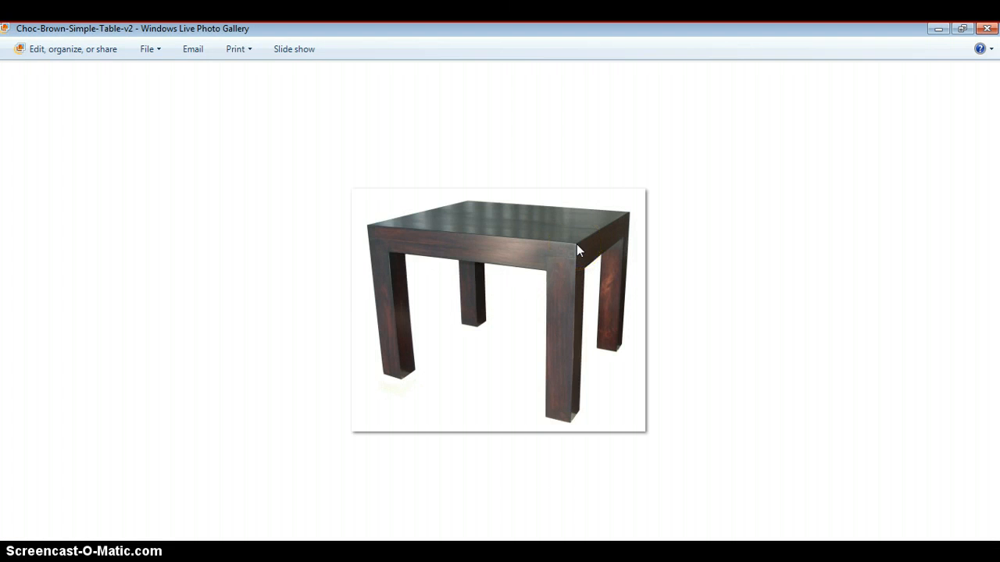
left_click(574, 235)
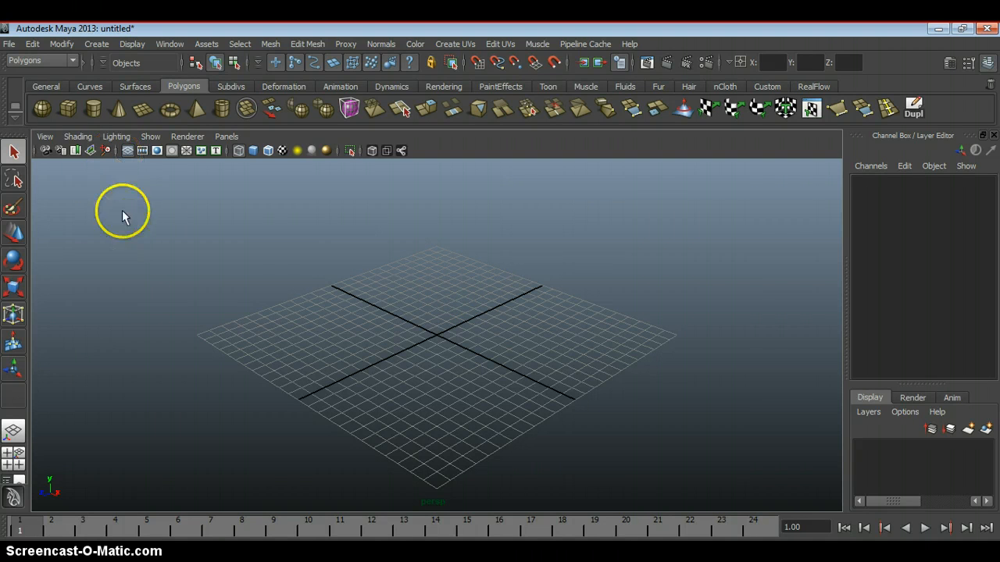
Step: In Maya, create a polygon cube standing on the grid near its centre and display it shaded
left_click(68, 108)
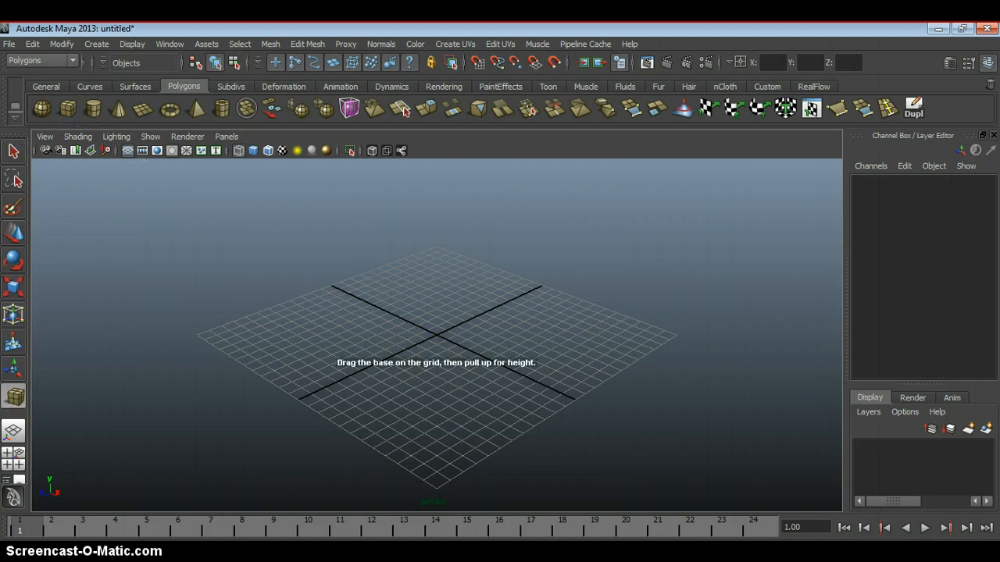
key("alt+Tab")
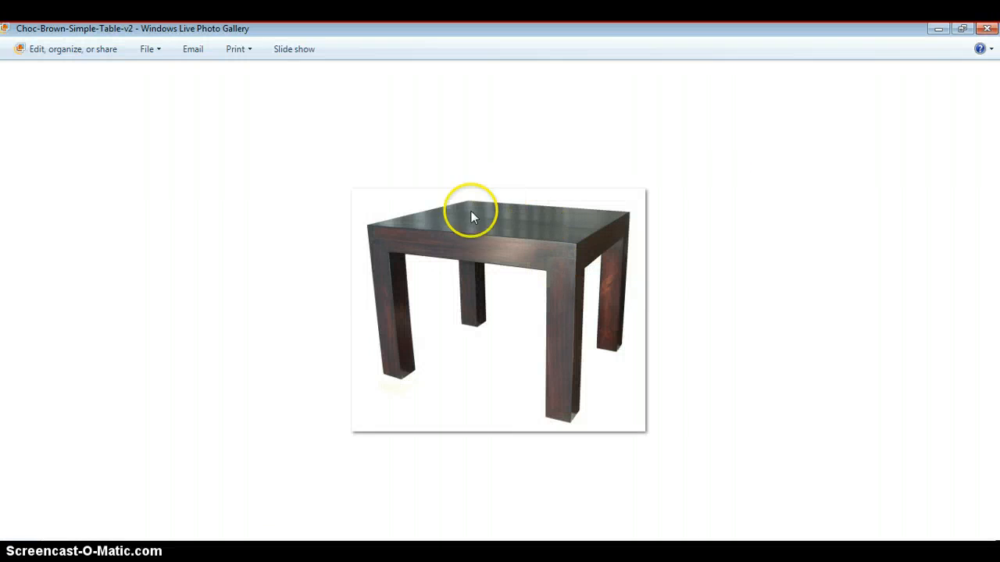
left_click(940, 28)
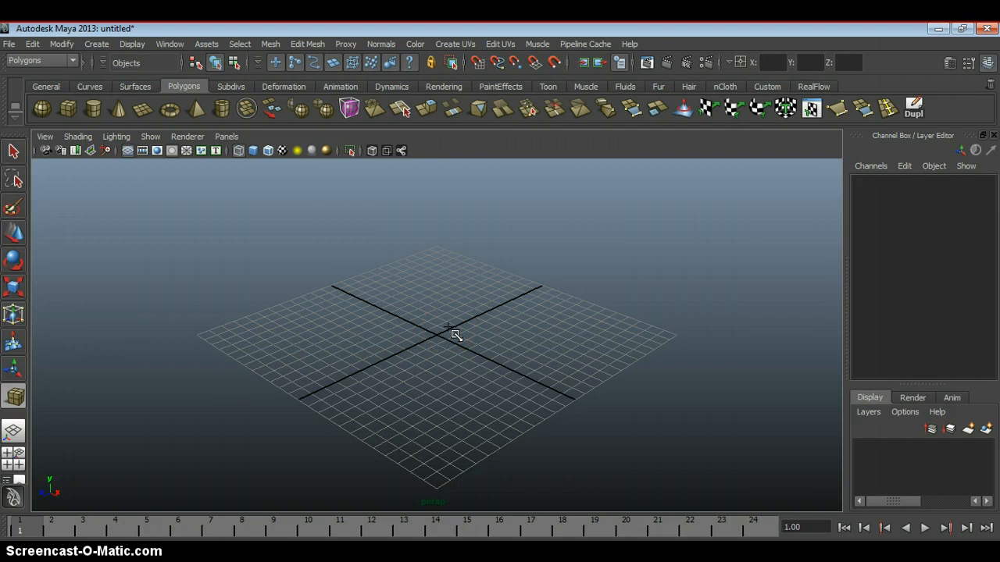
left_click(449, 329)
left_click_drag(434, 334, 415, 349)
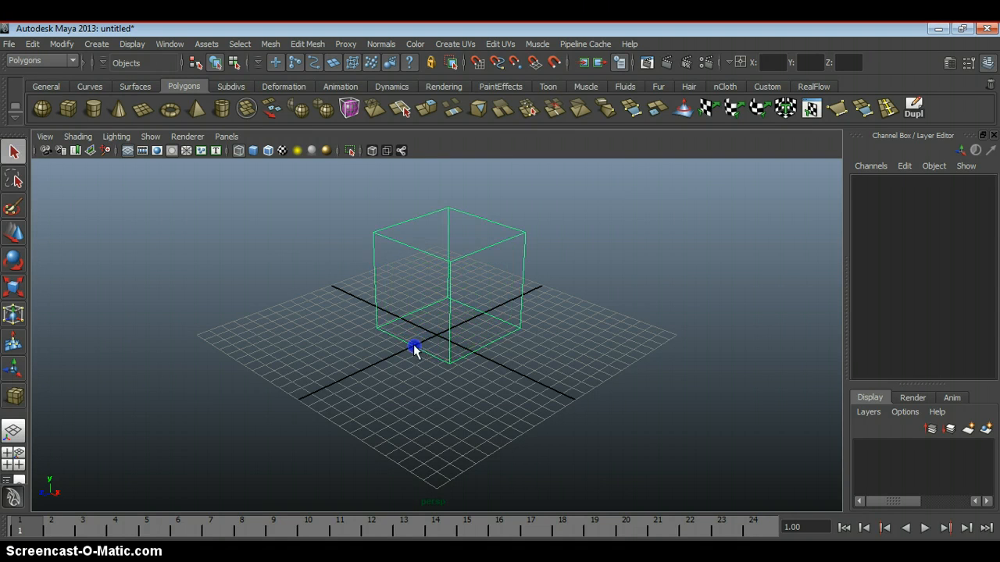
key("5")
key("w")
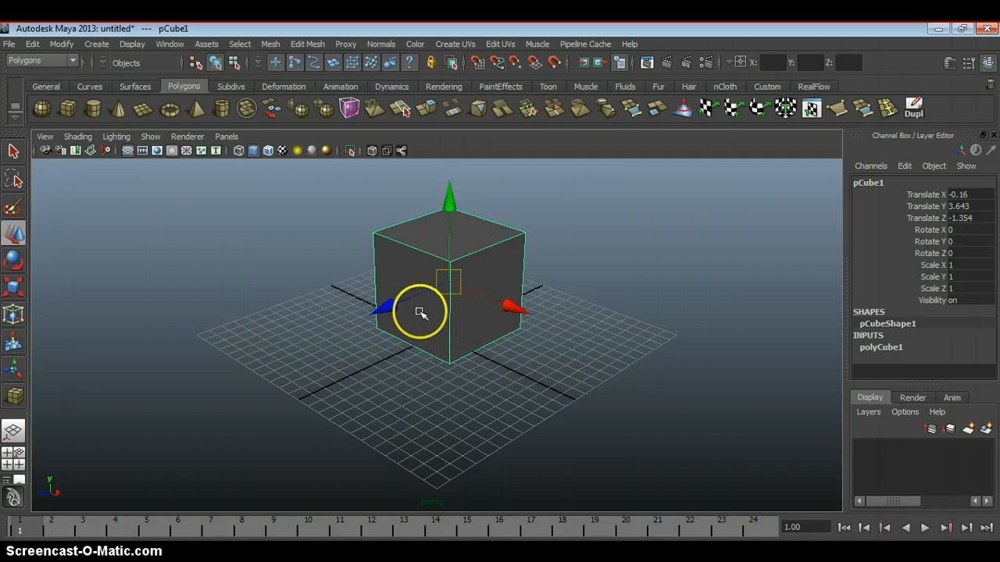
Step: Show the four-view layout and centre the cube at the origin with Translate X, Y and Z set to 0
key("space")
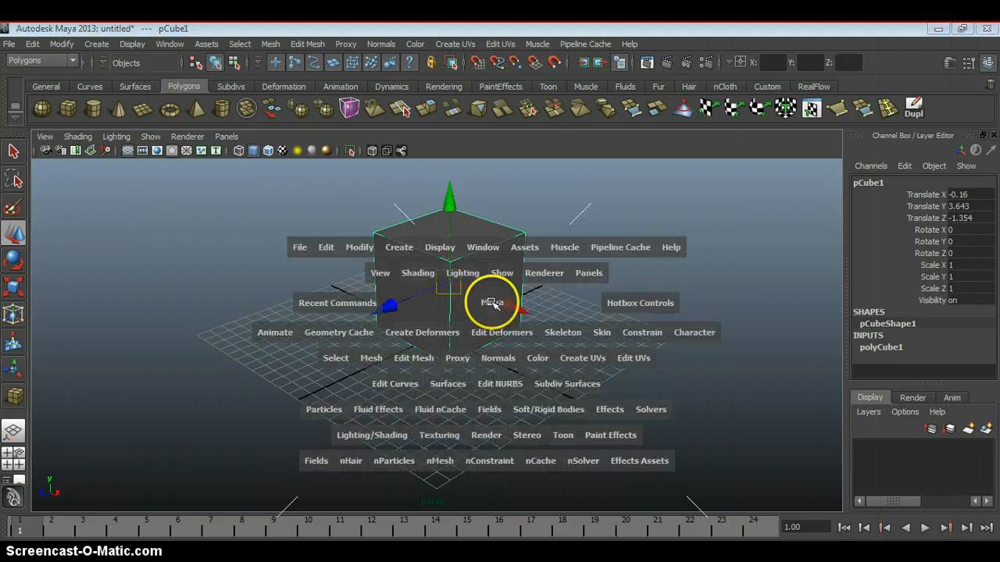
key("space")
key("space")
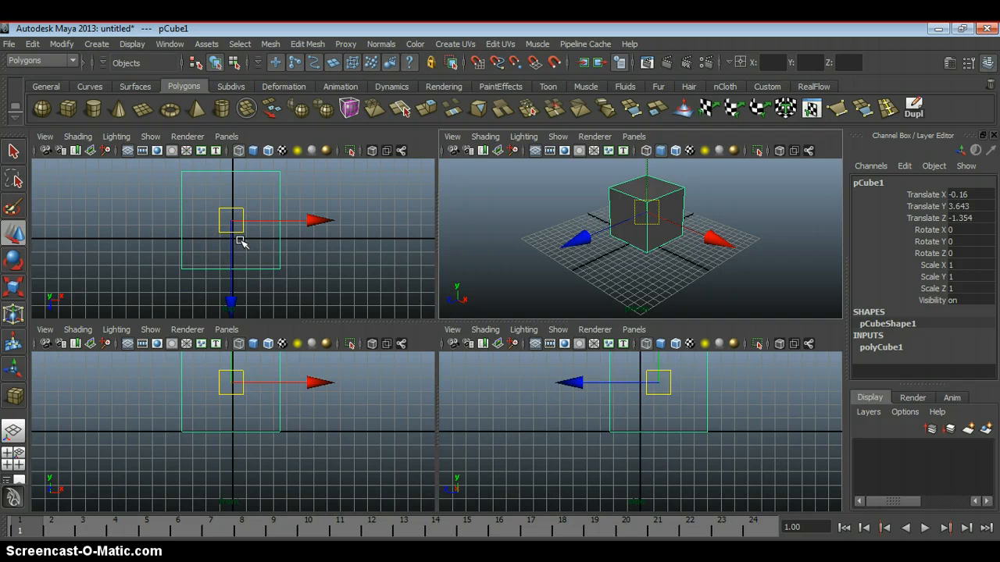
left_click(238, 245)
left_click_drag(232, 252, 238, 272)
mouse_move(278, 235)
left_mouse_down()
mouse_move(306, 245)
mouse_move(278, 245)
left_mouse_up()
left_click(284, 229)
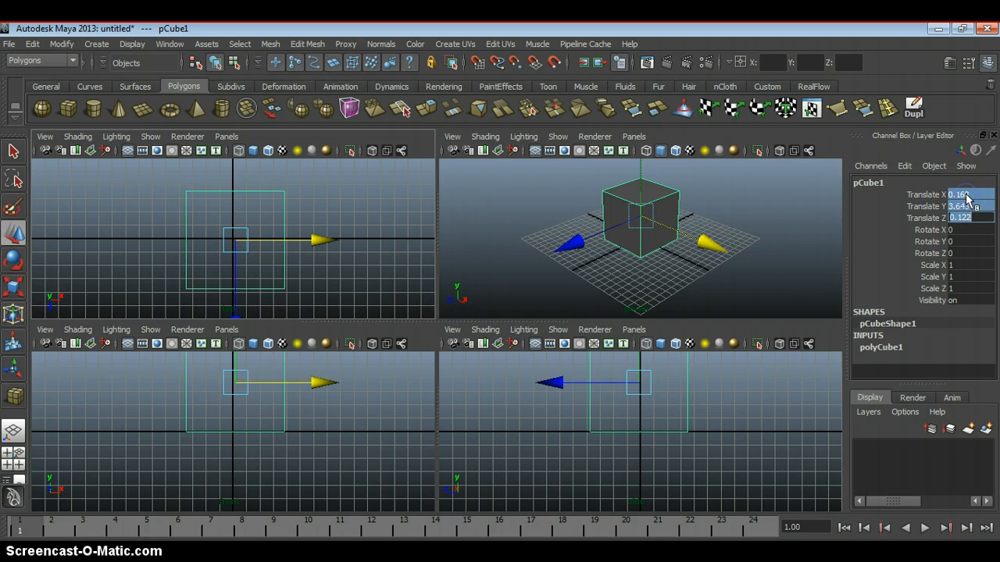
type("0")
key("Return")
Step: Move the cube away from the origin and bring it back to the grid's centre with grid snapping
left_click_drag(235, 248, 322, 276)
middle_click_drag(321, 244, 307, 217, "alt")
key("Insert")
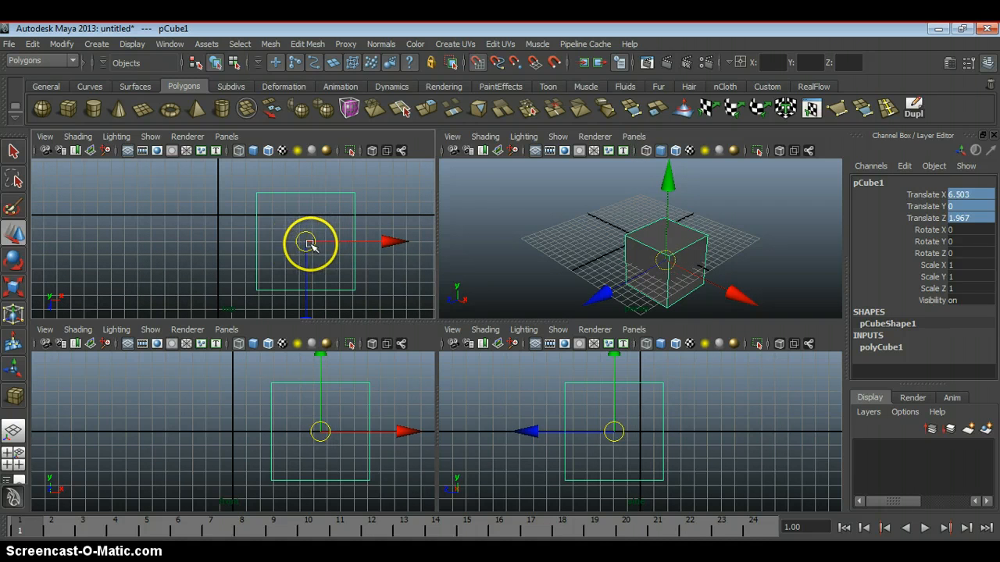
left_click_drag(309, 245, 219, 219)
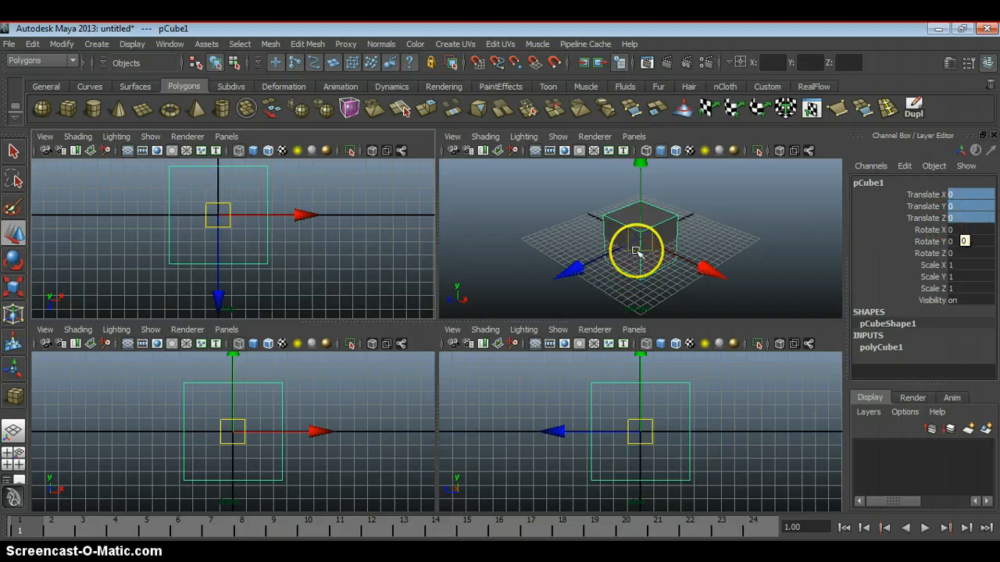
Step: Try flattening the cube in the full perspective view by scaling it vertically to about 0.094, and undo the scaling
key("space")
left_click_drag(407, 344, 409, 311, "alt")
scroll(401, 302, "up", 3)
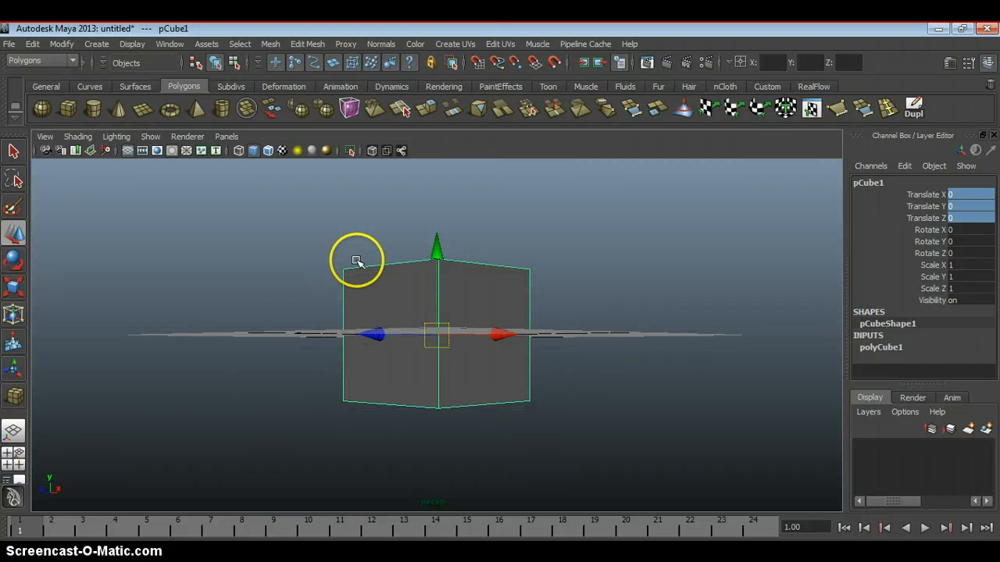
left_click(14, 288)
left_click_drag(437, 223, 439, 320)
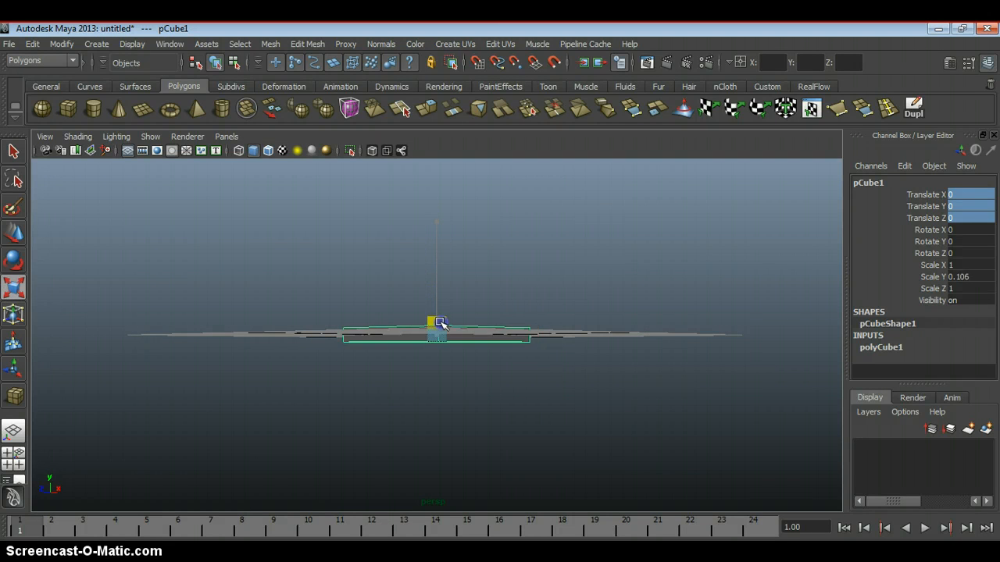
left_click_drag(440, 285, 447, 310, "alt")
key("w")
left_click_drag(444, 261, 440, 241, "alt")
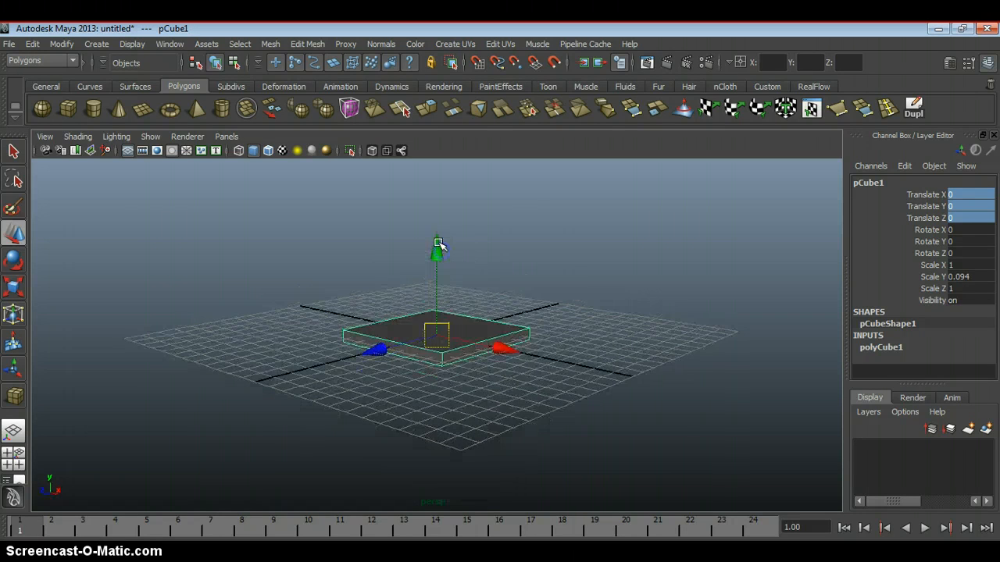
key("ctrl+z")
Step: Try thinning the cube into a slab by selecting its top face and moving it down close to the bottom face
right_click_drag(439, 244, 455, 277, "alt")
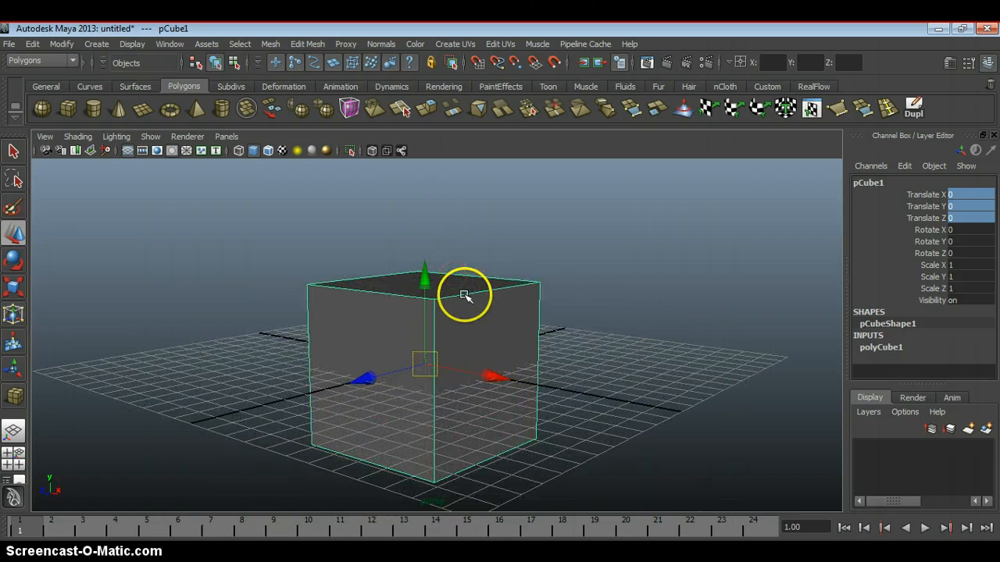
right_click(465, 295)
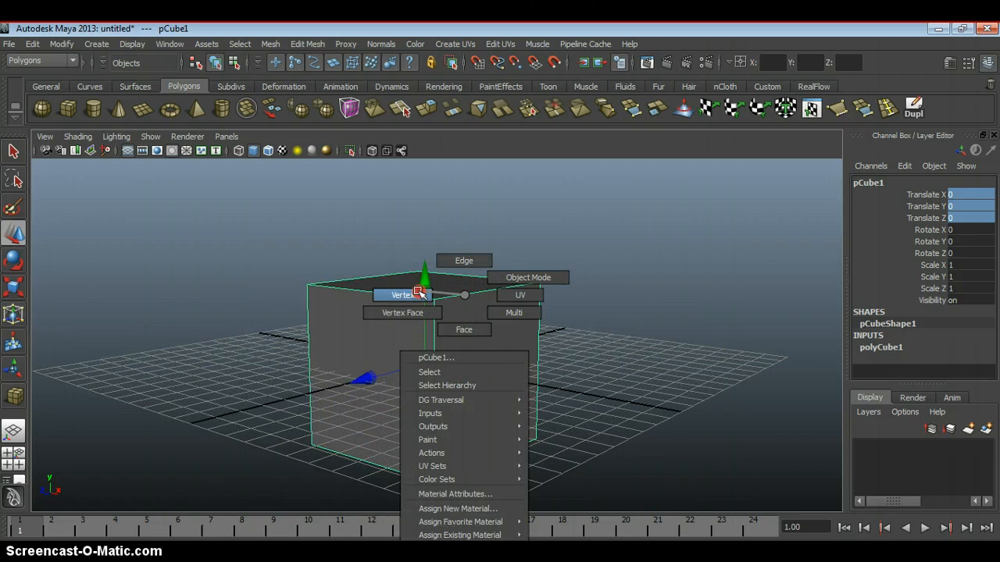
right_click_drag(420, 294, 420, 294)
left_click_drag(421, 225, 529, 281, "alt")
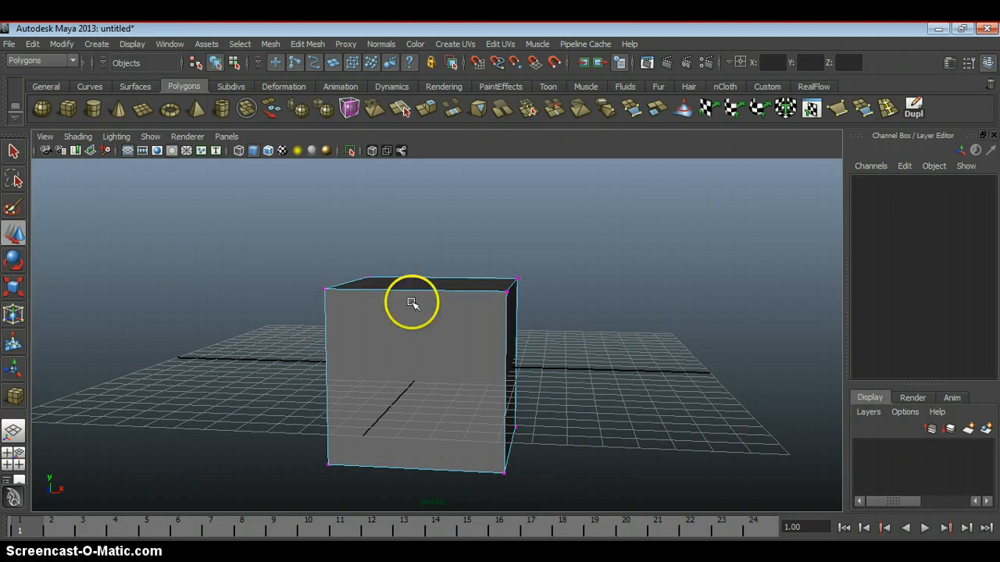
right_click_drag(472, 291, 474, 324)
left_click(479, 283)
left_click_drag(480, 282, 430, 270, "alt")
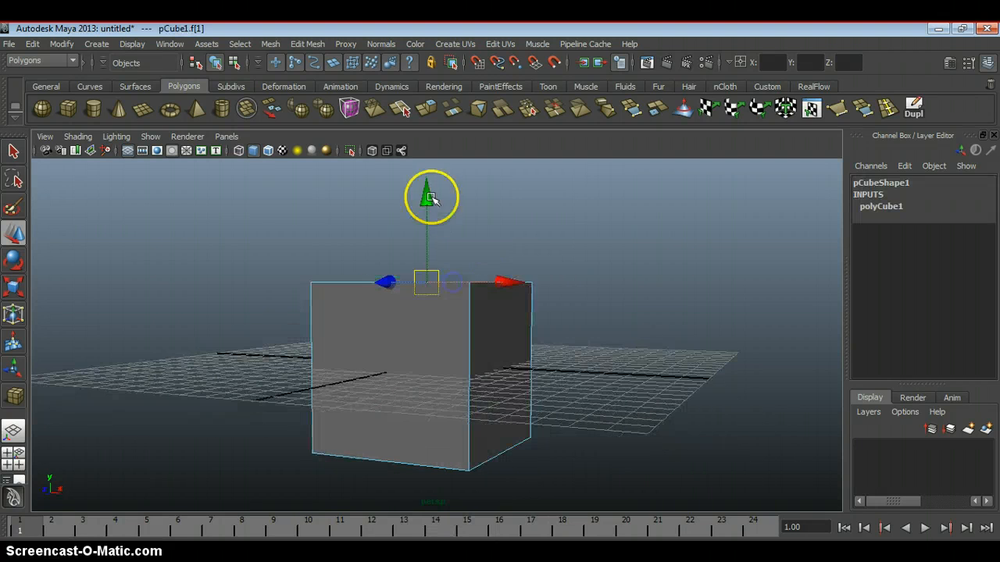
left_click_drag(430, 196, 440, 343)
left_click_drag(444, 288, 437, 272, "alt")
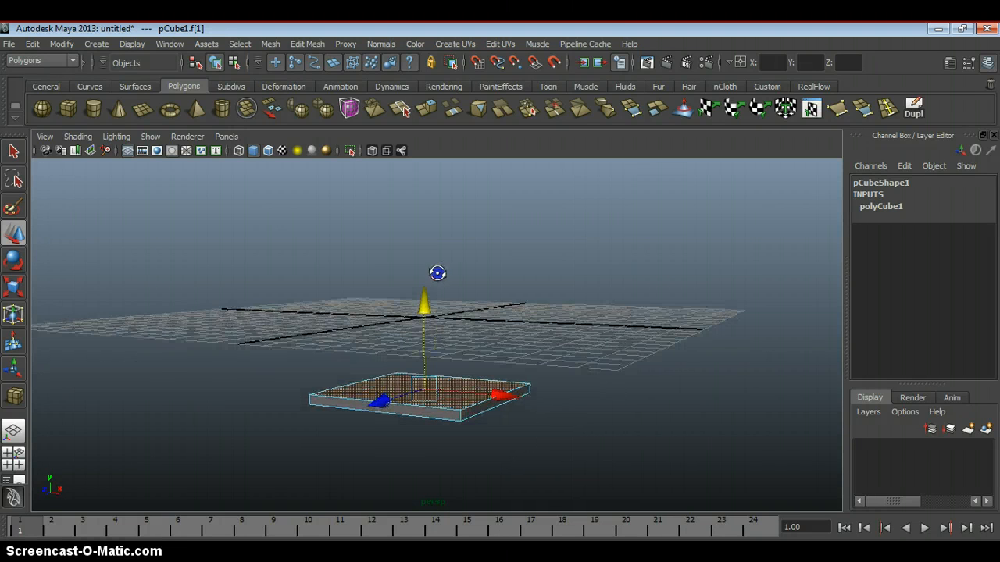
Step: Return to object mode to check the slab's position relative to its pivot, and undo the top face move
key("F9")
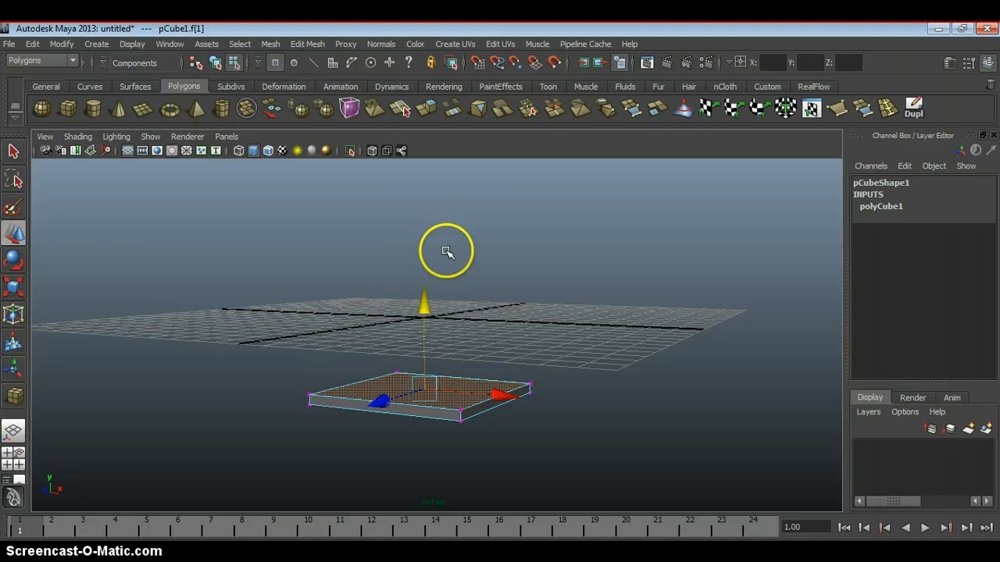
key("F8")
left_click_drag(517, 339, 401, 411, "alt")
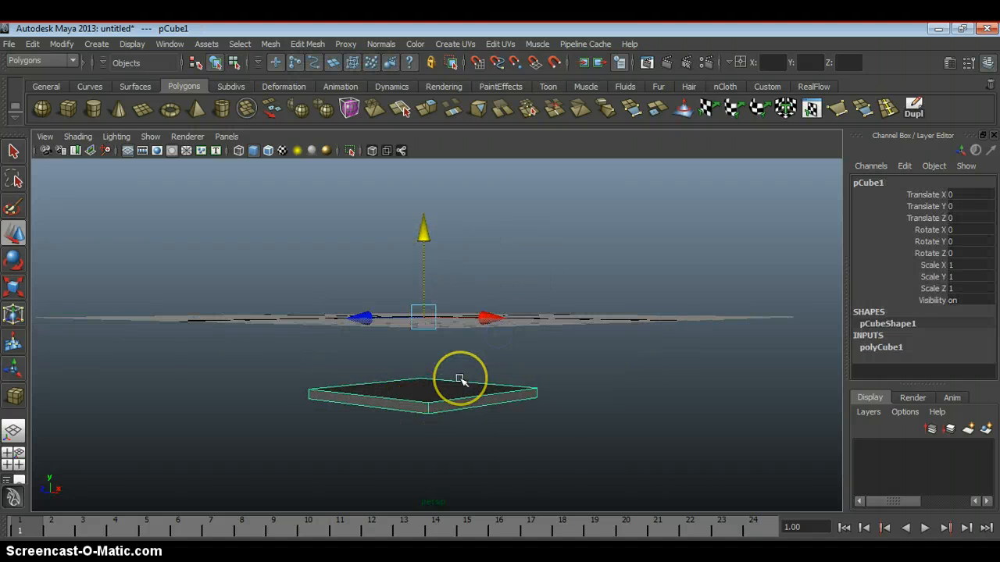
left_click_drag(461, 379, 452, 402, "alt")
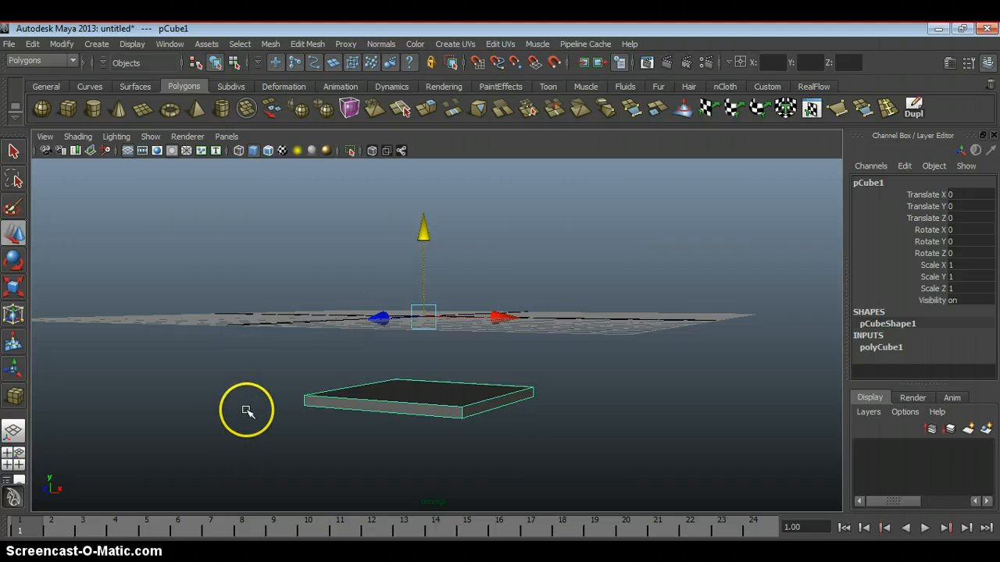
key("ctrl+z")
key("ctrl+z")
key("ctrl+z")
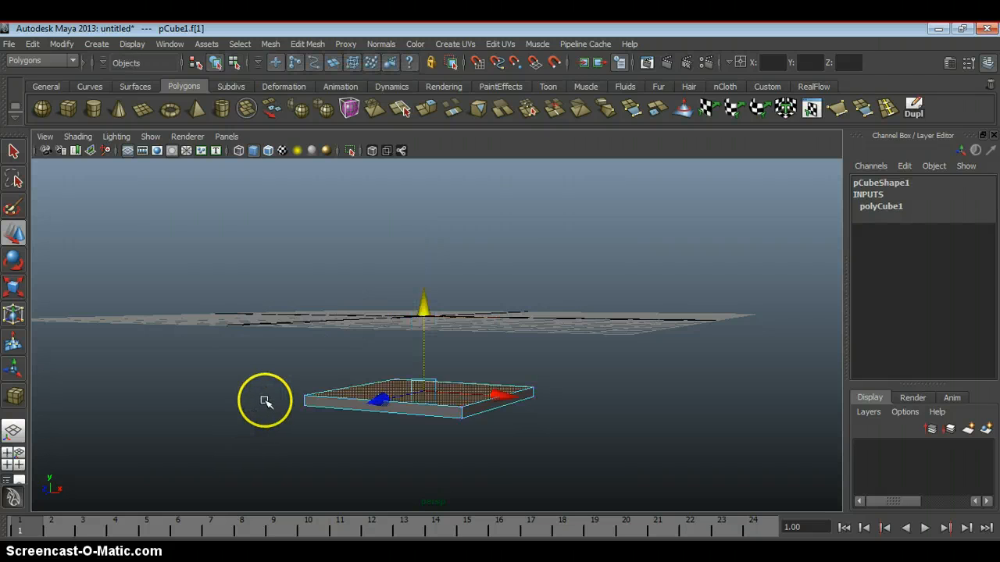
left_click_drag(575, 364, 535, 378, "alt")
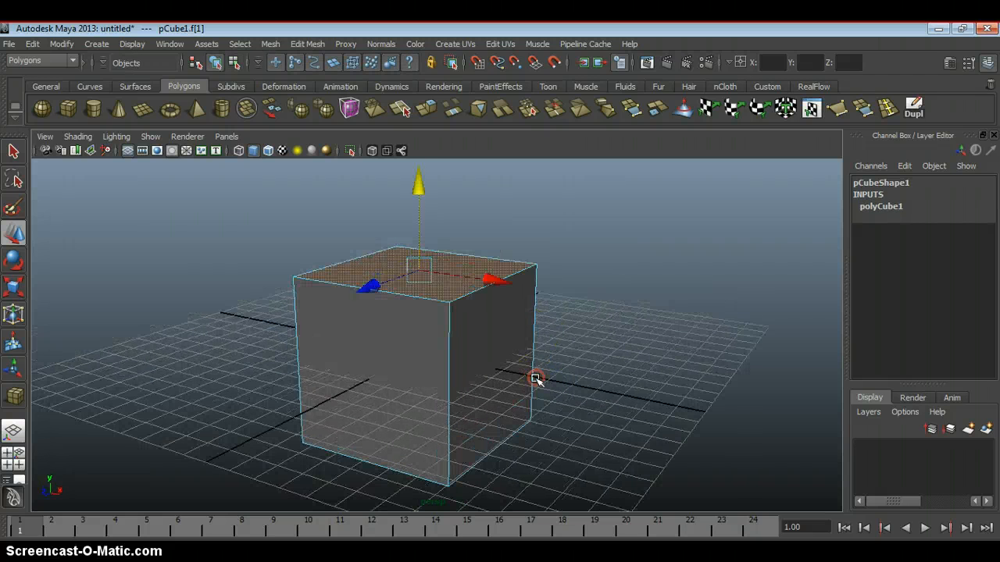
Step: Deselect the top face, return to object mode and scale the whole cube to about 0.044 in Y as a thin tabletop
left_click(526, 244)
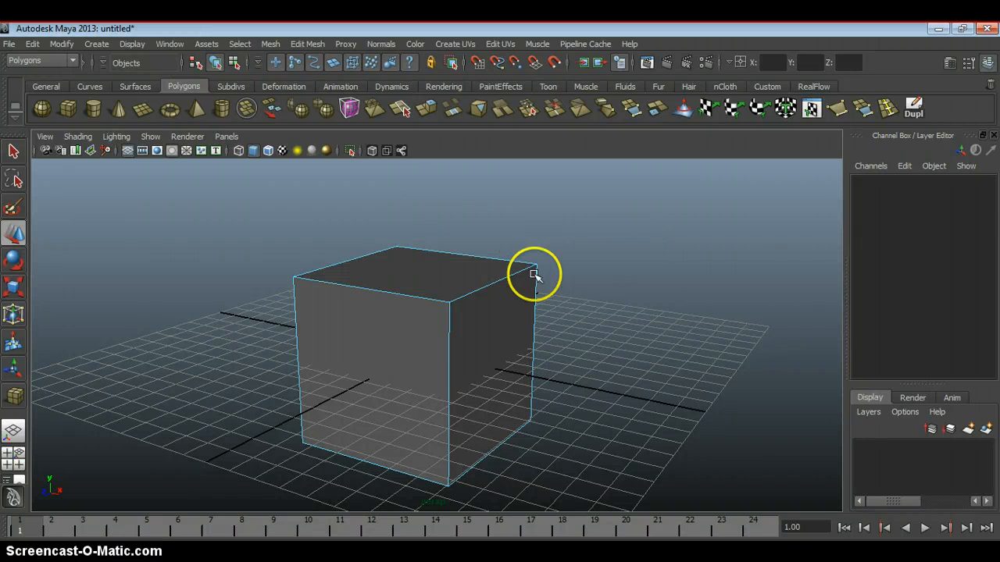
left_click_drag(535, 272, 466, 281, "alt")
left_click(445, 281)
left_click(621, 254)
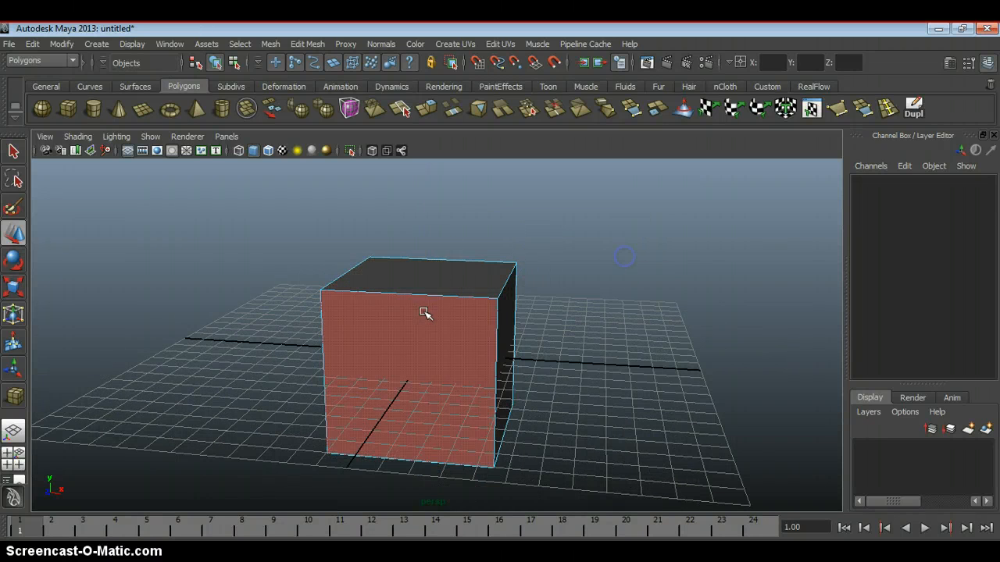
left_click(11, 289)
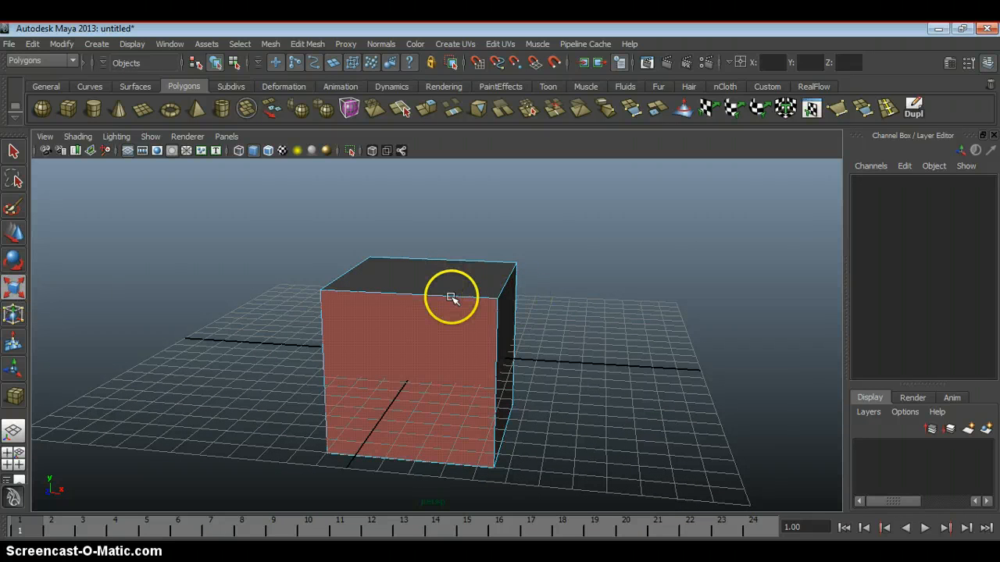
key("F8")
key("F8")
left_click_drag(427, 242, 434, 349)
Step: Raise the tabletop slab above the grid to a Translate Y of about 4.637
key("w")
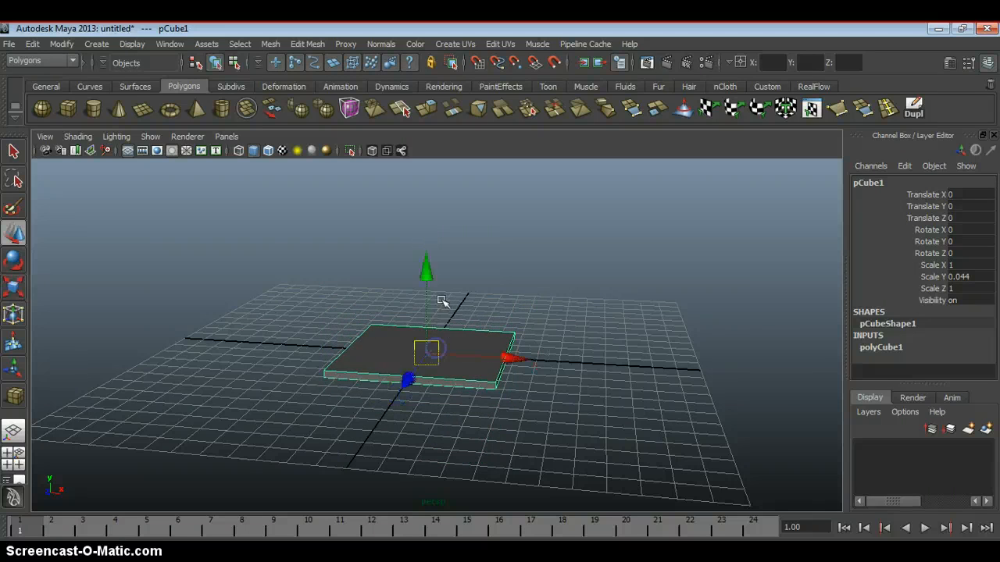
left_click_drag(424, 263, 497, 229)
right_click_drag(497, 229, 502, 293, "alt")
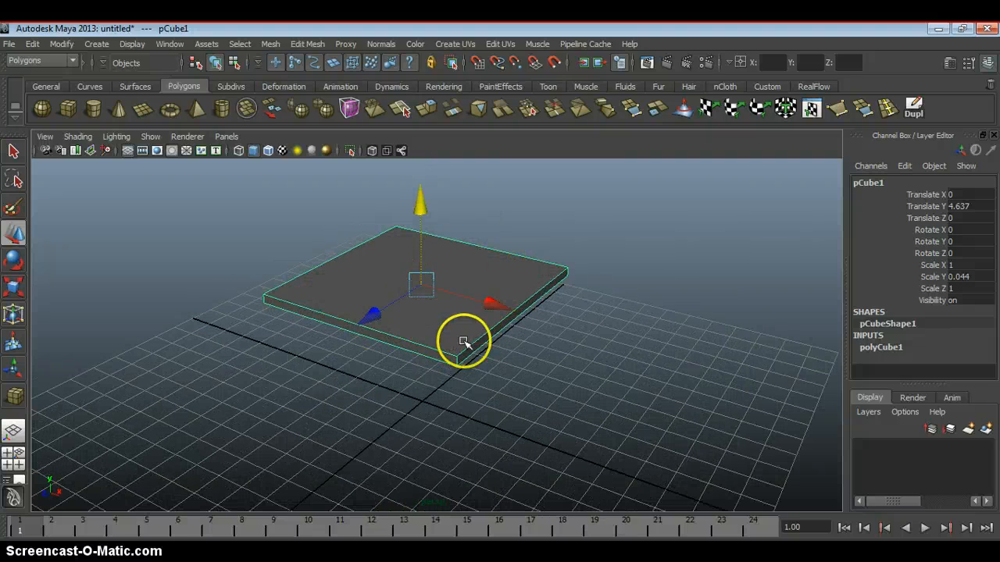
Step: Draw a small polygon cube for a table leg in the top view, inside the tabletop's front corner on the negative X side
left_click(71, 110)
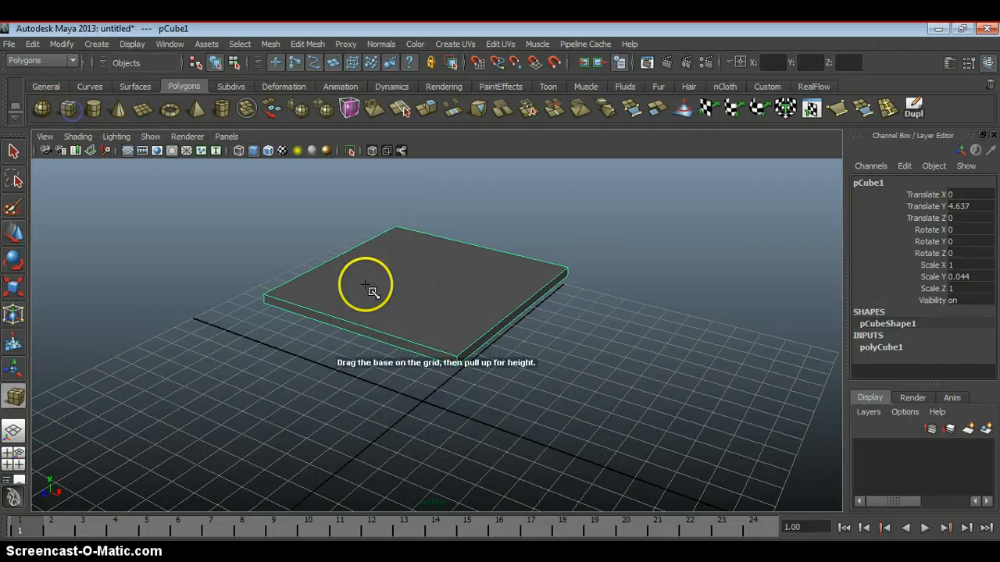
key("space")
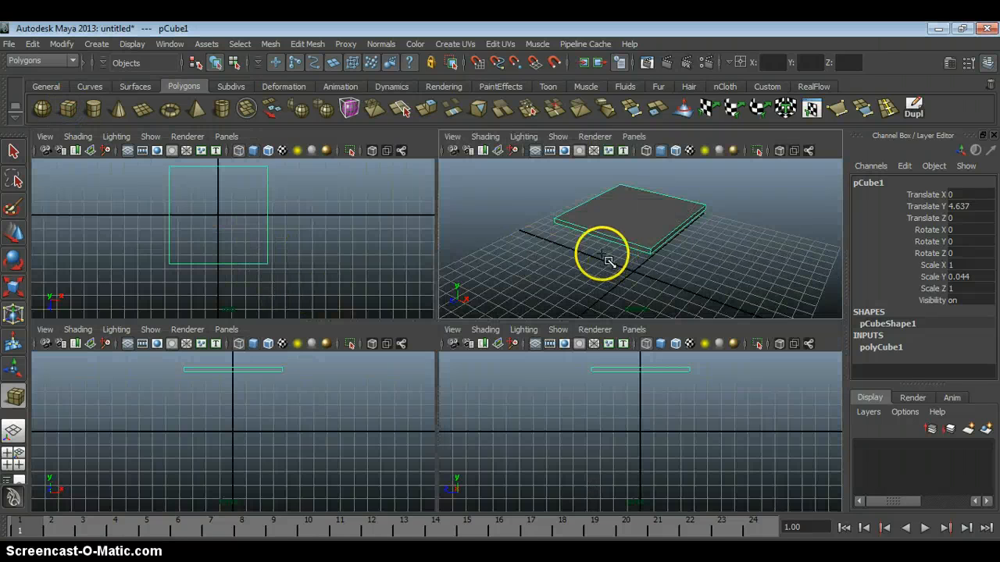
middle_click_drag(238, 241, 297, 263, "alt")
key("space")
right_click_drag(296, 262, 315, 279, "alt")
middle_click_drag(466, 357, 384, 293, "alt")
right_click_drag(384, 297, 396, 341, "alt")
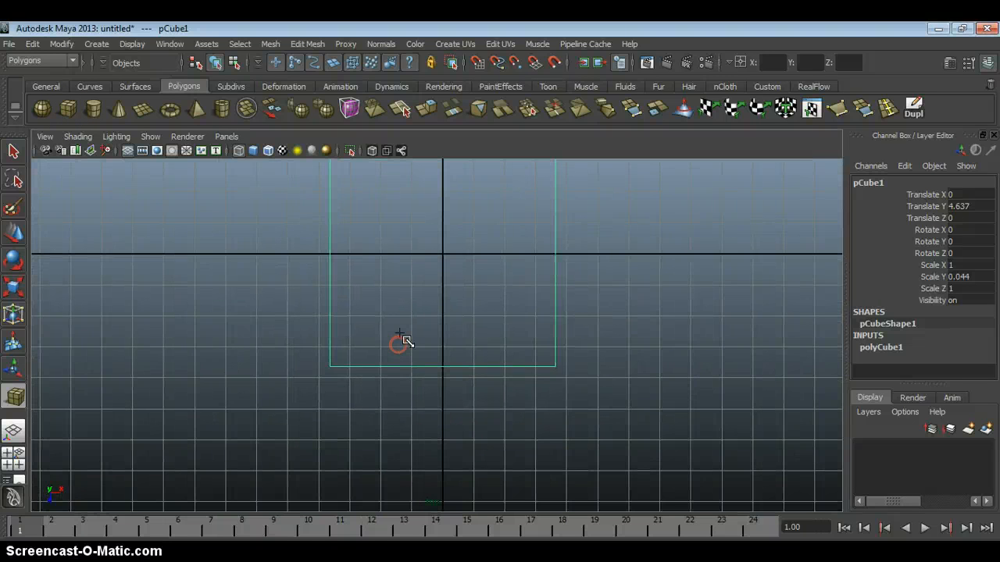
middle_click_drag(399, 333, 357, 363, "alt")
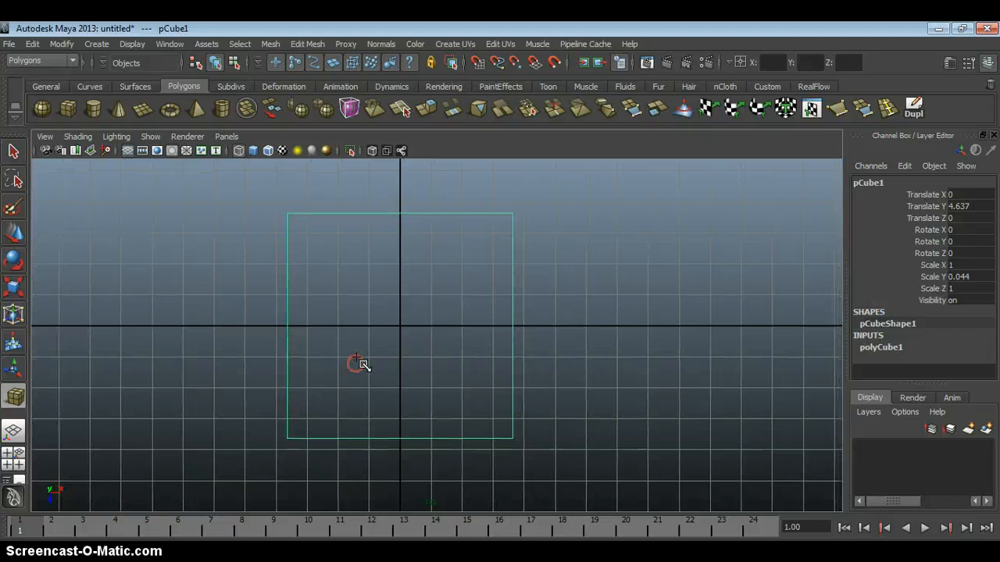
key("space")
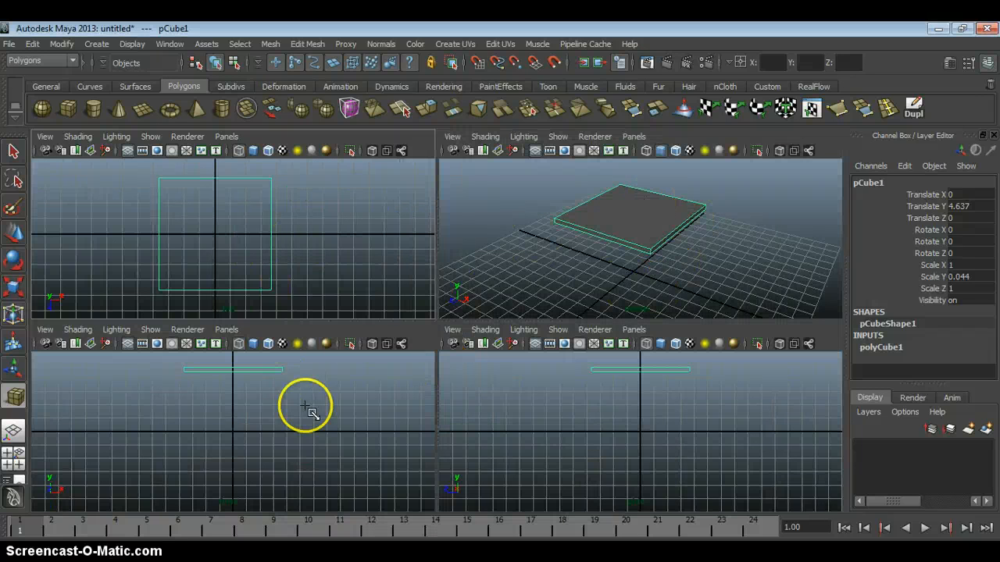
key("space")
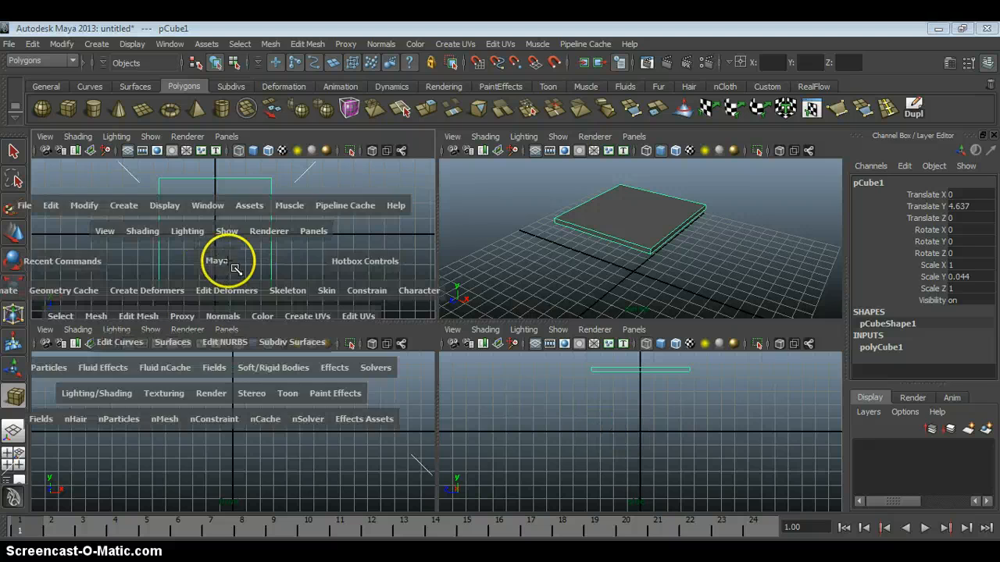
middle_click_drag(443, 276, 490, 259, "alt")
right_click_drag(410, 374, 442, 318, "alt")
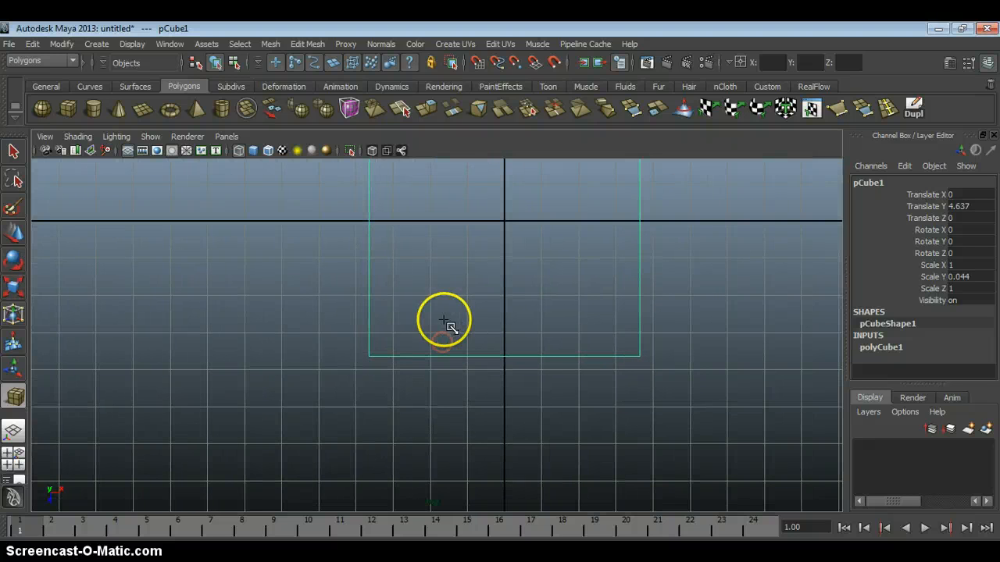
left_click_drag(401, 325, 392, 334)
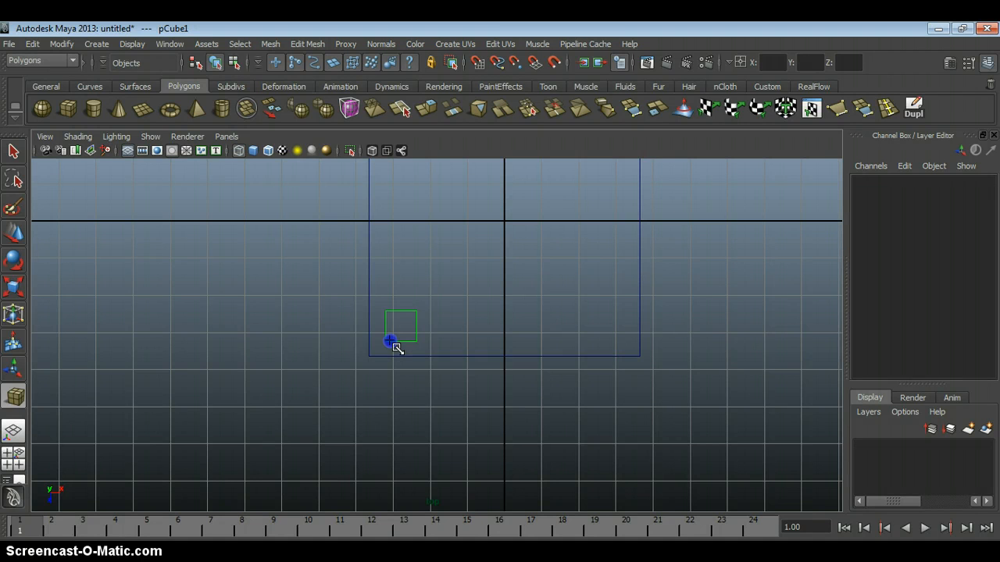
left_click(389, 341)
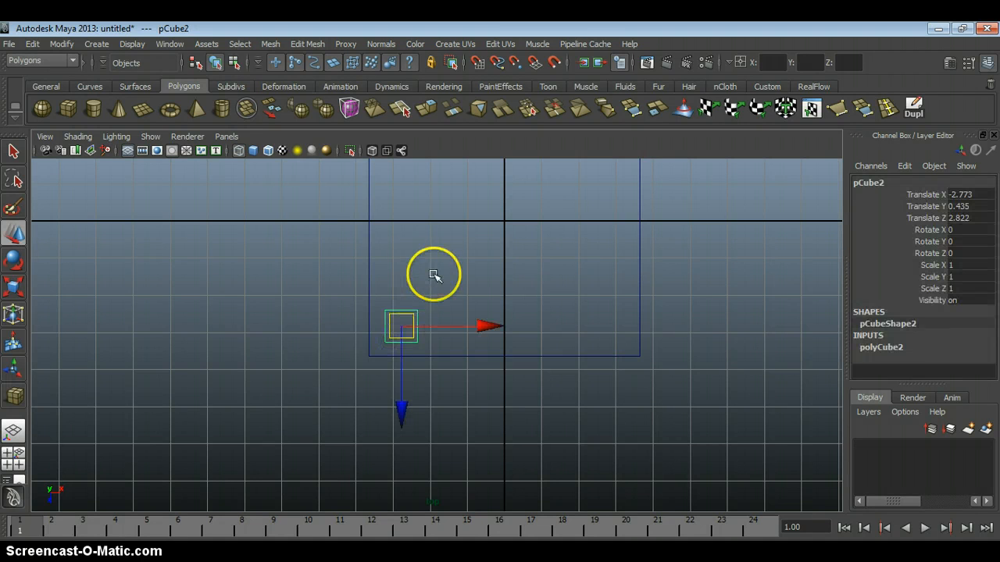
Step: Select the small leg cube and snap it to the grid at Translate X -3 and Translate Z 3
middle_click_drag(424, 297, 373, 351, "alt")
middle_click_drag(391, 271, 377, 303, "alt")
right_click_drag(516, 305, 455, 245, "alt")
left_click(468, 191)
middle_click_drag(373, 397, 407, 375, "alt")
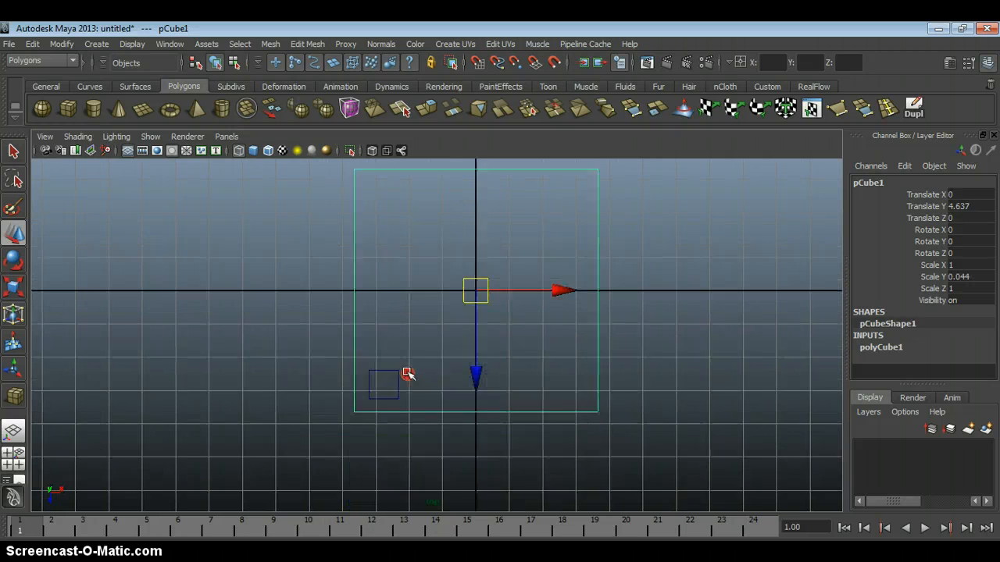
right_click_drag(386, 379, 391, 369, "alt")
left_click(391, 370)
middle_click_drag(393, 356, 440, 260, "alt")
right_click_drag(398, 259, 425, 273, "alt")
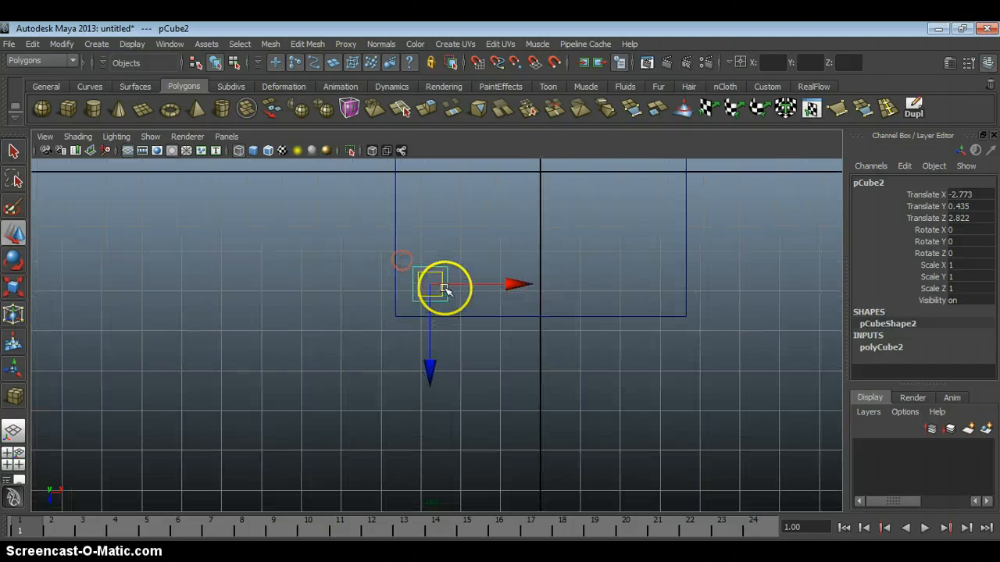
key("x")
left_click_drag(443, 288, 429, 289)
middle_click_drag(428, 285, 396, 344, "alt")
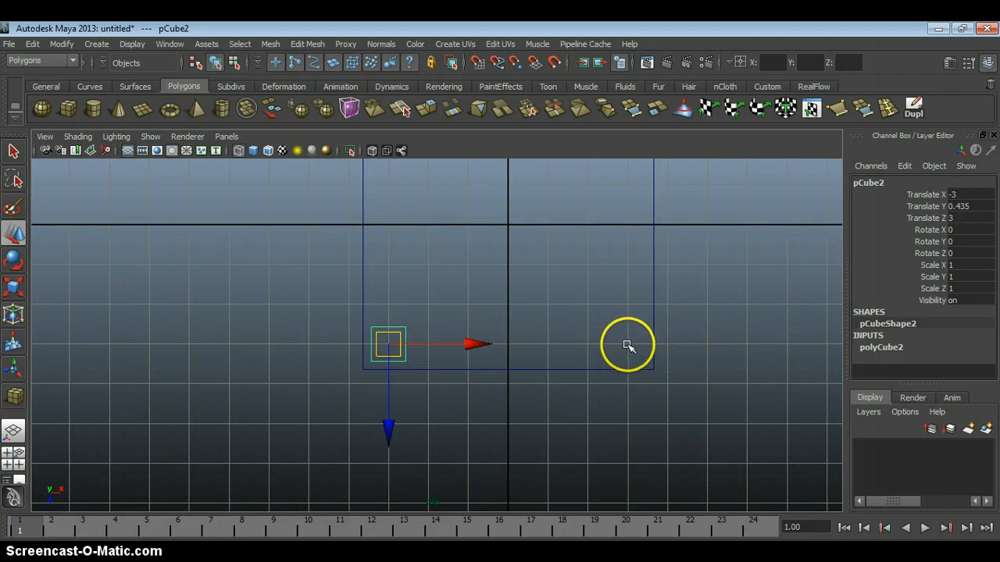
middle_click_drag(559, 259, 546, 378, "alt")
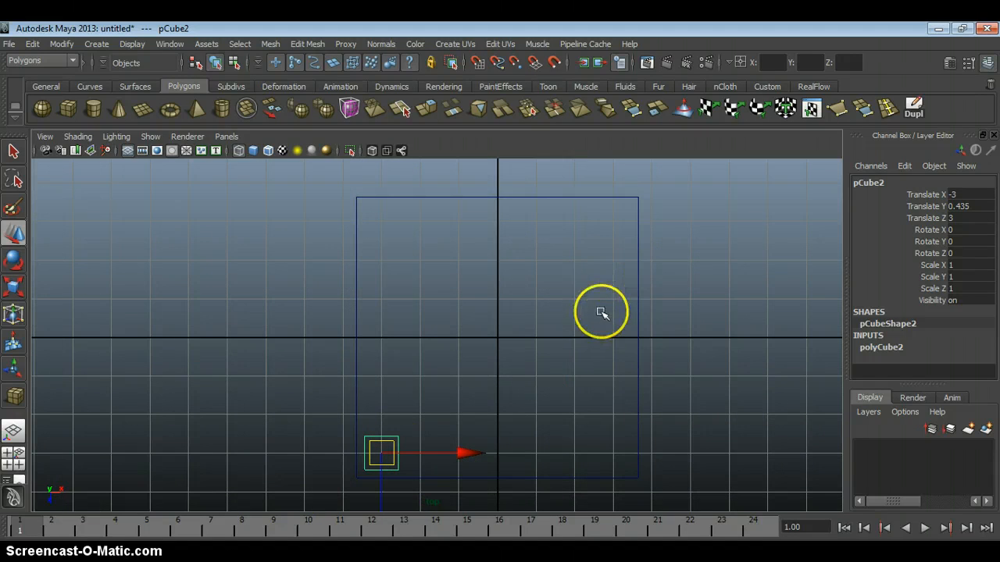
Step: Select the leg cube's top face in the perspective view and raise it to just below the tabletop
key("space")
key("space")
left_click_drag(508, 319, 352, 391, "alt")
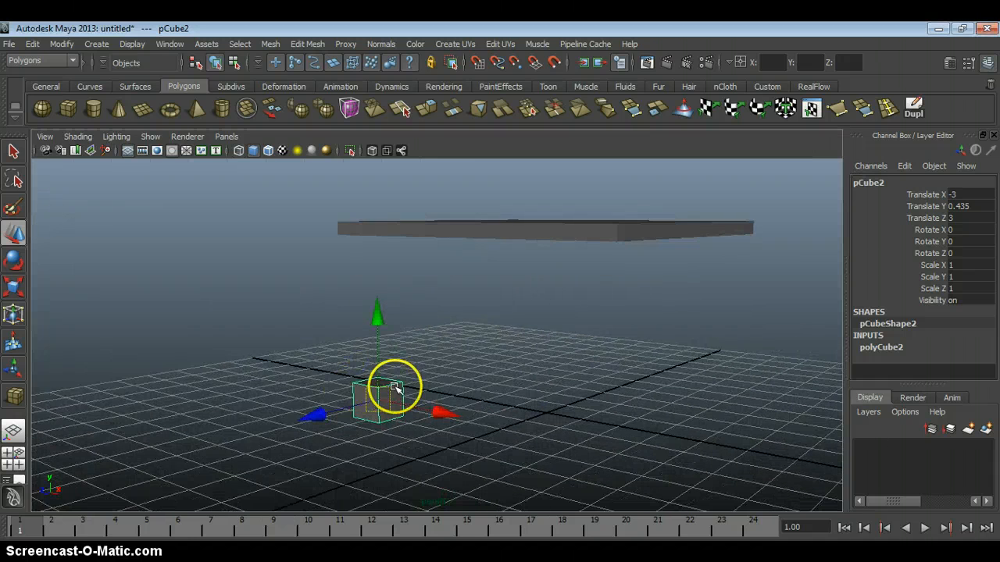
left_click_drag(449, 369, 440, 336, "alt")
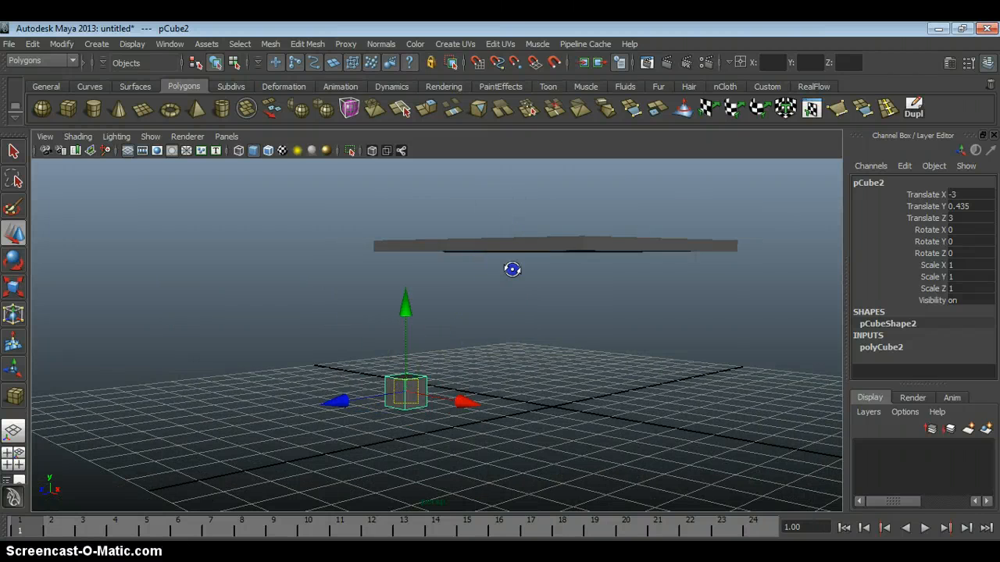
left_click_drag(511, 269, 414, 311, "alt")
left_click(507, 303)
left_click(403, 367)
right_click_drag(414, 311, 422, 350, "alt")
left_click_drag(422, 350, 417, 356, "alt")
right_click_drag(417, 356, 421, 381, "alt")
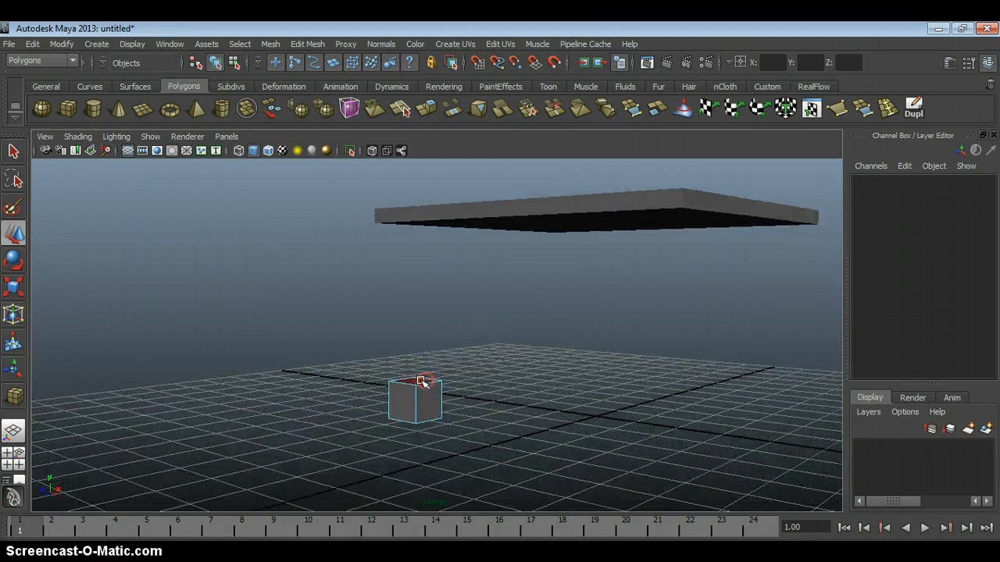
left_click(422, 381)
left_click_drag(437, 319, 442, 359, "alt")
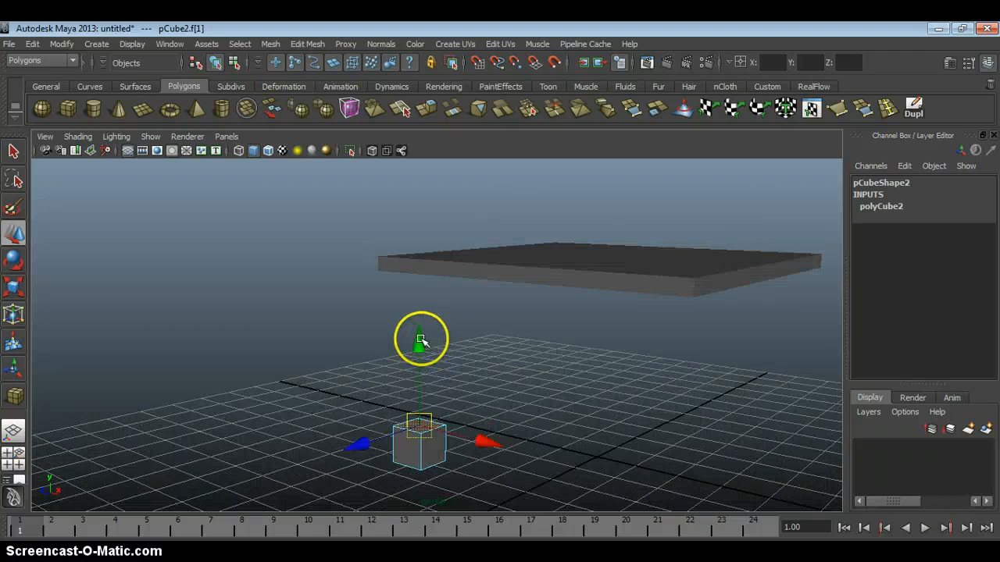
left_click_drag(432, 290, 437, 313, "alt")
right_click_drag(438, 313, 471, 349, "alt")
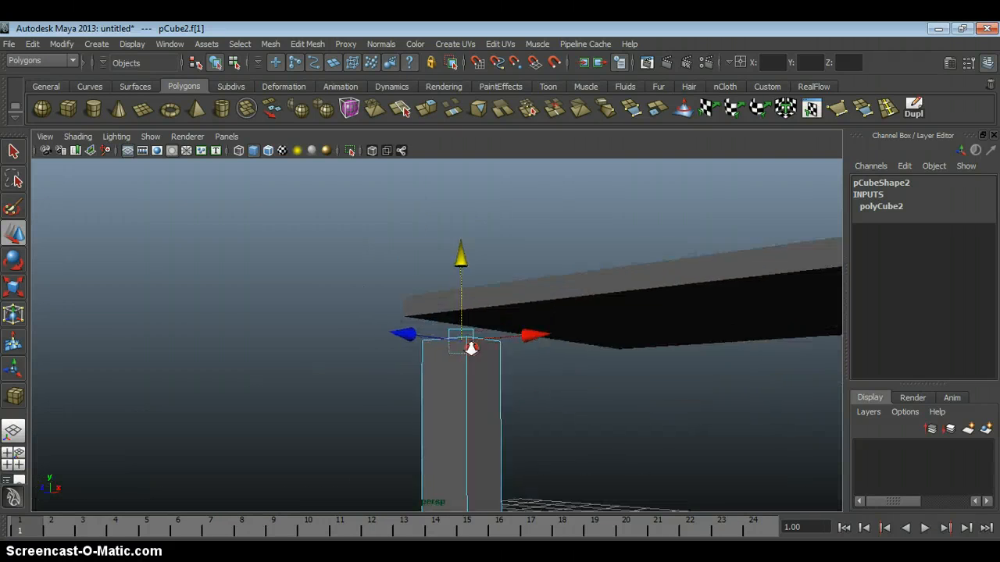
left_click_drag(471, 348, 489, 380, "alt")
left_click_drag(410, 308, 412, 337, "alt")
right_click_drag(412, 338, 453, 328, "alt")
middle_click_drag(453, 328, 448, 297, "alt")
Step: Align the leg's top face with the underside of the tabletop in the side view
key("space")
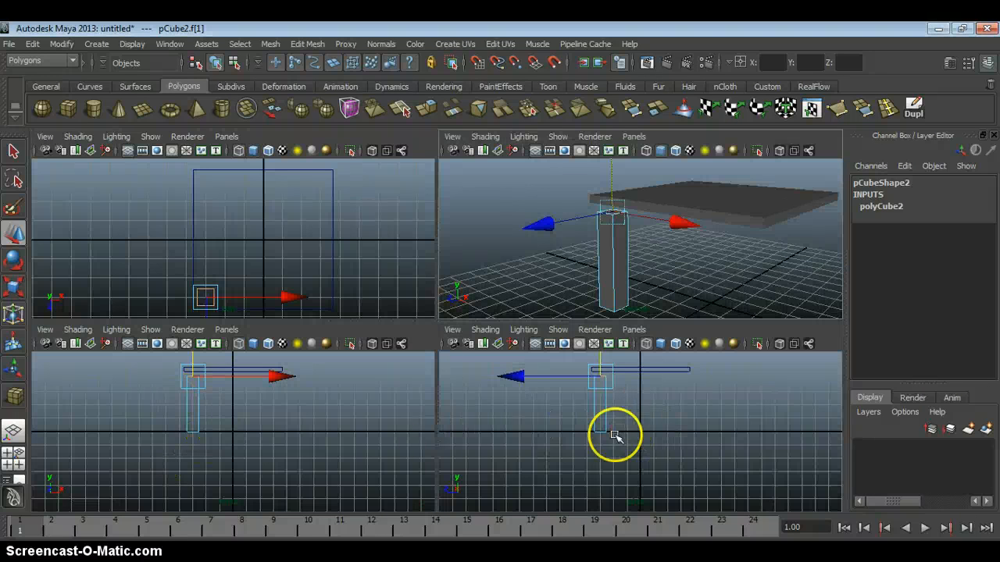
key("space")
middle_click_drag(424, 263, 393, 351, "alt")
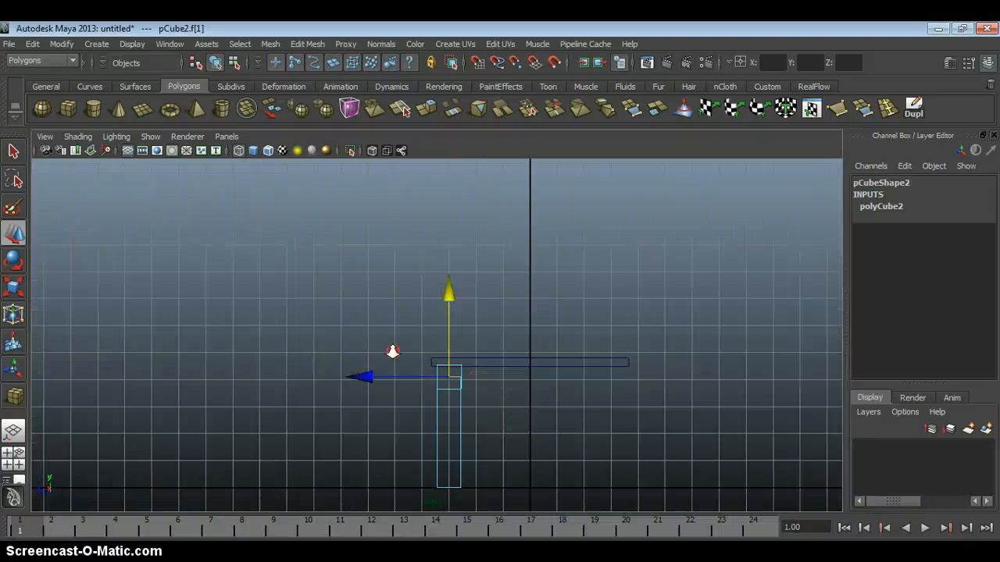
right_click_drag(392, 351, 483, 359, "alt")
middle_click_drag(483, 360, 478, 283, "alt")
right_click_drag(265, 328, 437, 367, "alt")
middle_click_drag(489, 391, 473, 457, "alt")
right_click_drag(429, 335, 484, 335, "alt")
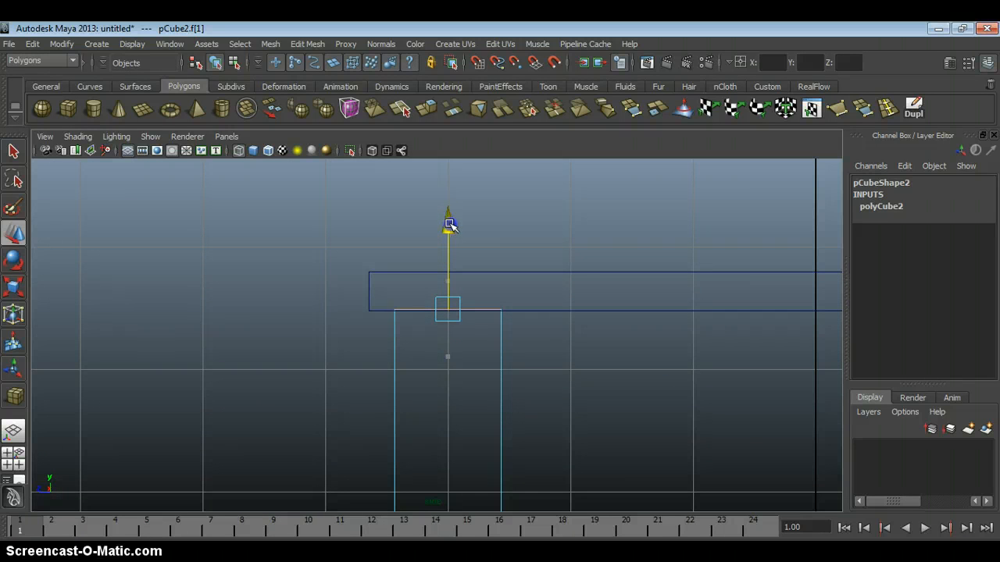
Step: Select the leg's bottom vertices, lower them slightly below the grid to lengthen the leg, and return to object mode
key("space")
key("space")
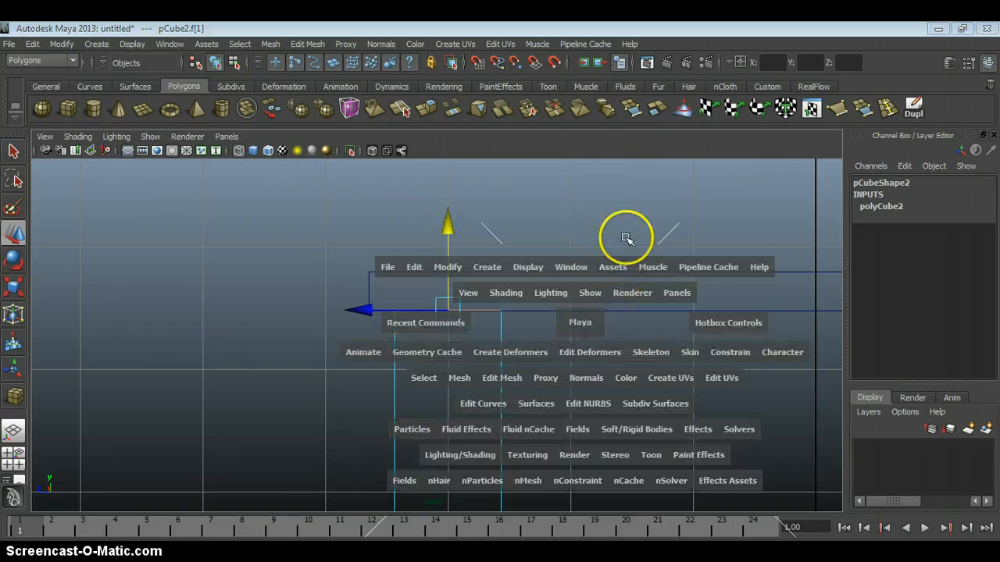
left_click_drag(609, 261, 631, 291, "alt")
left_click(631, 291)
left_click_drag(522, 372, 473, 336, "alt")
left_click(409, 334)
mouse_move(409, 334)
left_mouse_down("alt")
mouse_move(424, 346)
mouse_move(390, 353)
mouse_move(413, 320)
left_mouse_up("alt")
right_click_drag(411, 319, 361, 321, "alt")
middle_click_drag(385, 361, 392, 333, "alt")
left_click_drag(313, 430, 313, 430)
left_click(408, 307)
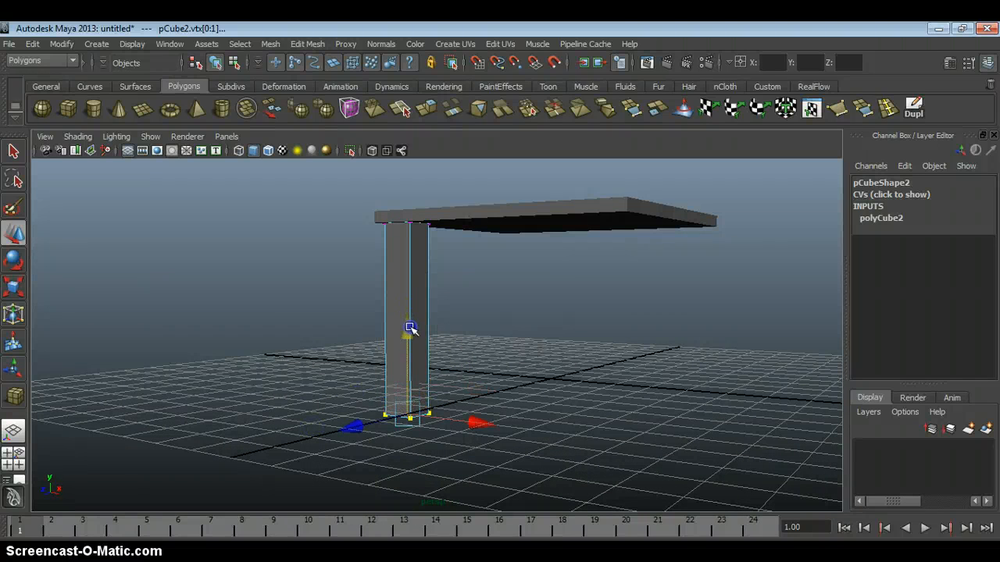
left_click_drag(411, 328, 517, 363, "alt")
key("F8")
key("F8")
Step: Duplicate the leg and snap the copy in the top view to Translate X 3 at the opposite front corner
left_click(526, 241)
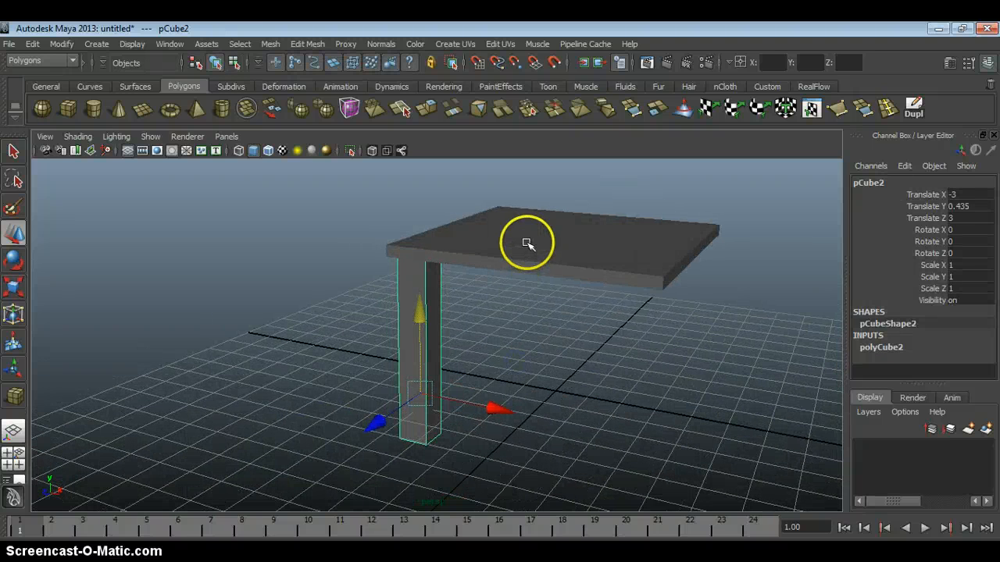
left_click_drag(520, 326, 552, 364, "alt")
left_click(551, 364)
left_click(550, 255)
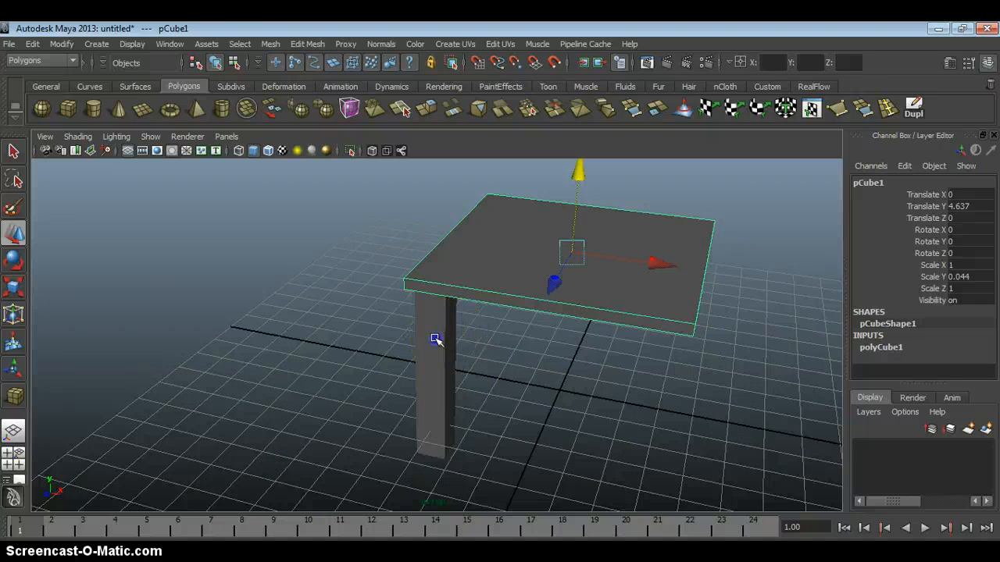
left_click(435, 339)
scroll(495, 286, "down", 3)
key("space")
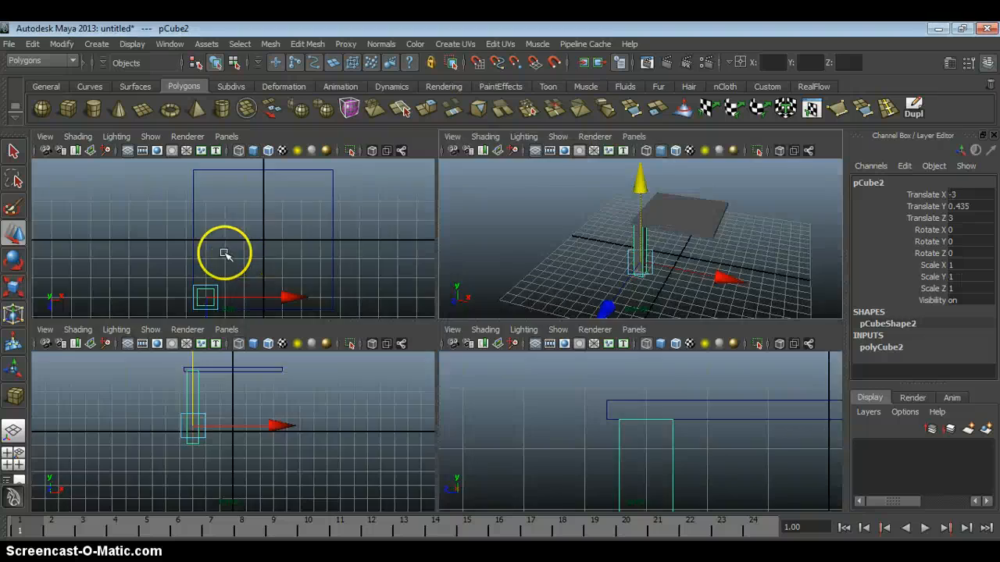
key("space")
middle_click_drag(361, 326, 219, 246, "alt")
scroll(306, 340, "down", 1)
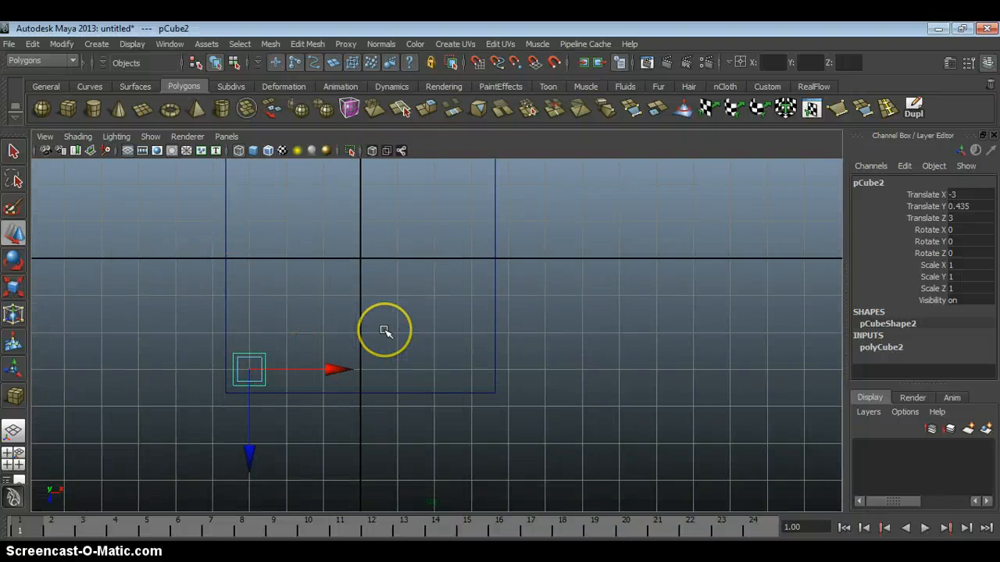
key("ctrl+d")
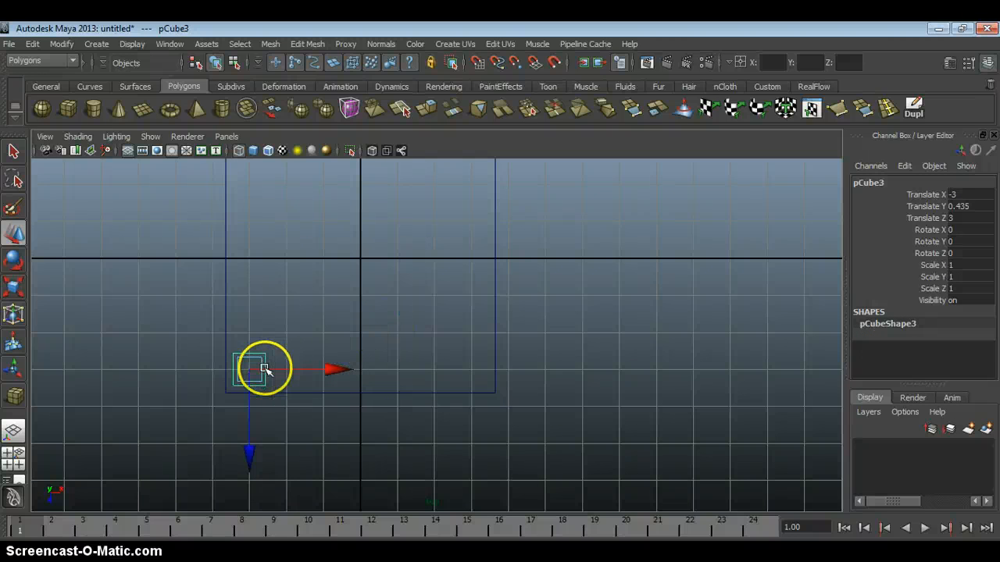
key("x")
key("x")
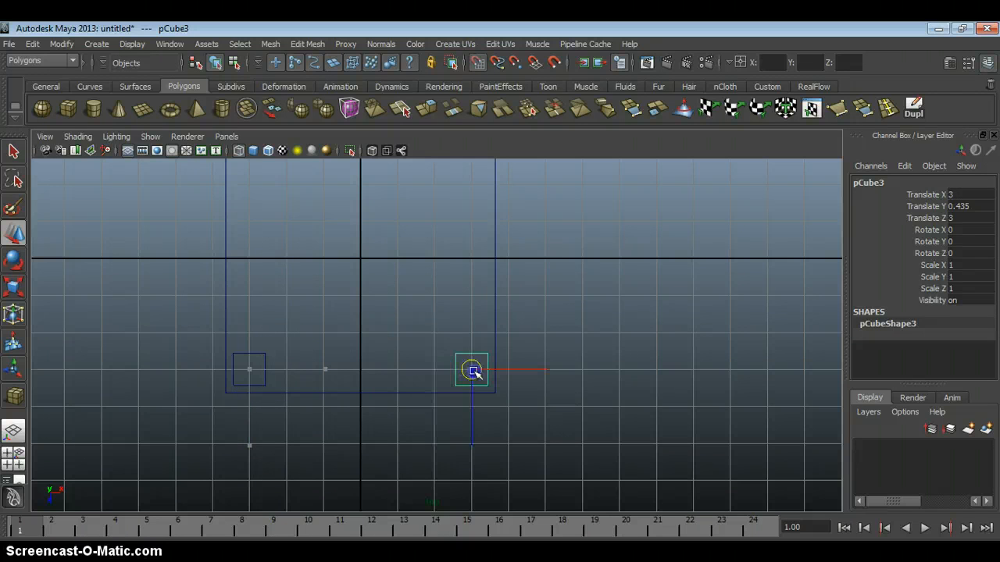
middle_click_drag(460, 359, 440, 372, "alt")
Step: Select both front legs, duplicate them and snap the copies to Translate Z -3 as the back legs
key("space")
key("space")
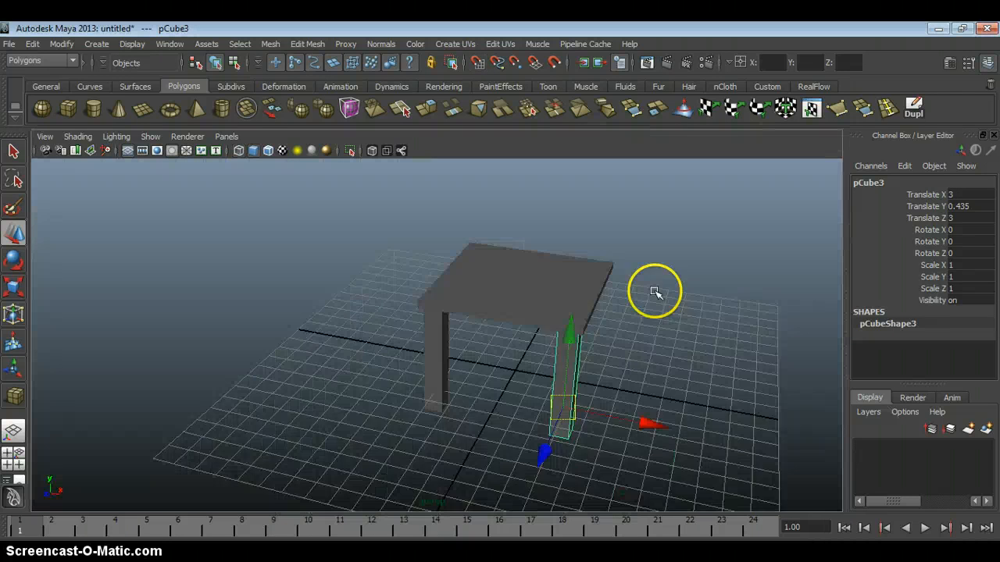
left_click_drag(653, 290, 585, 280, "alt")
left_click_drag(473, 255, 483, 321, "alt")
left_click_drag(391, 321, 486, 338, "alt")
left_click_drag(584, 381, 585, 377, "alt")
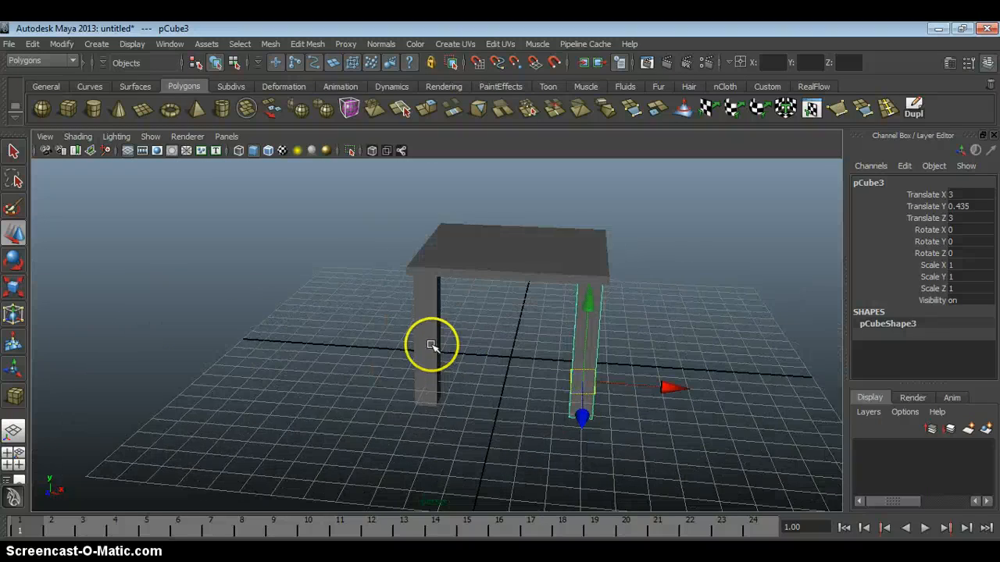
left_click(428, 341)
key("space")
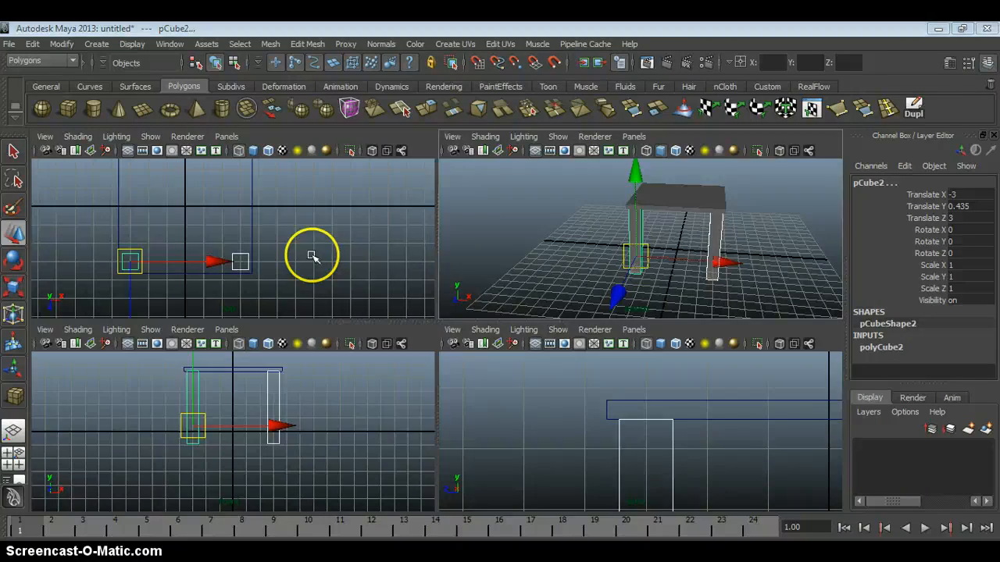
key("space")
middle_click_drag(377, 296, 396, 307, "alt")
right_click_drag(396, 308, 407, 284, "alt")
key("ctrl+d")
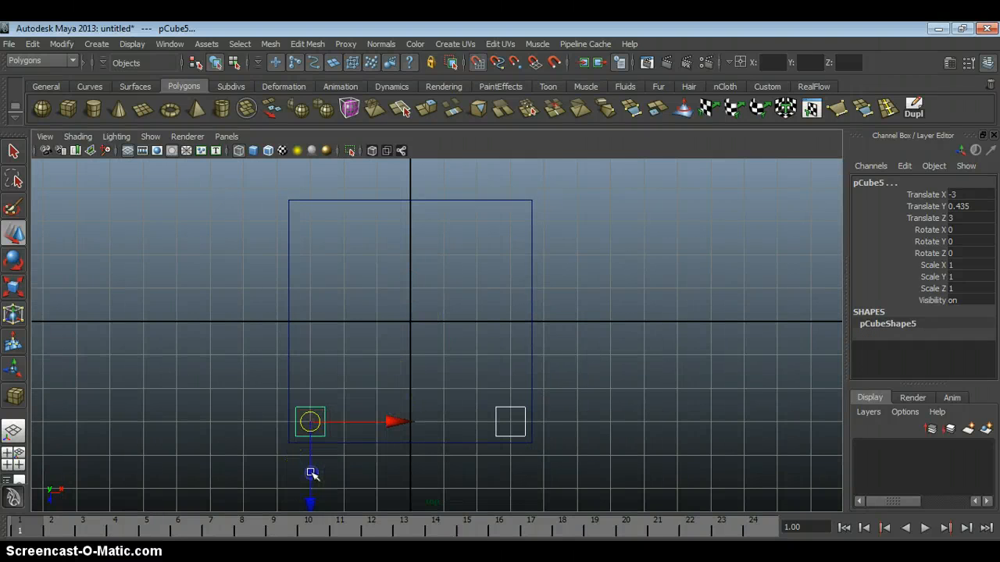
left_click_drag(316, 434, 341, 222)
Step: Deselect the legs and check the position of all four under the tabletop from several angles
key("space")
key("space")
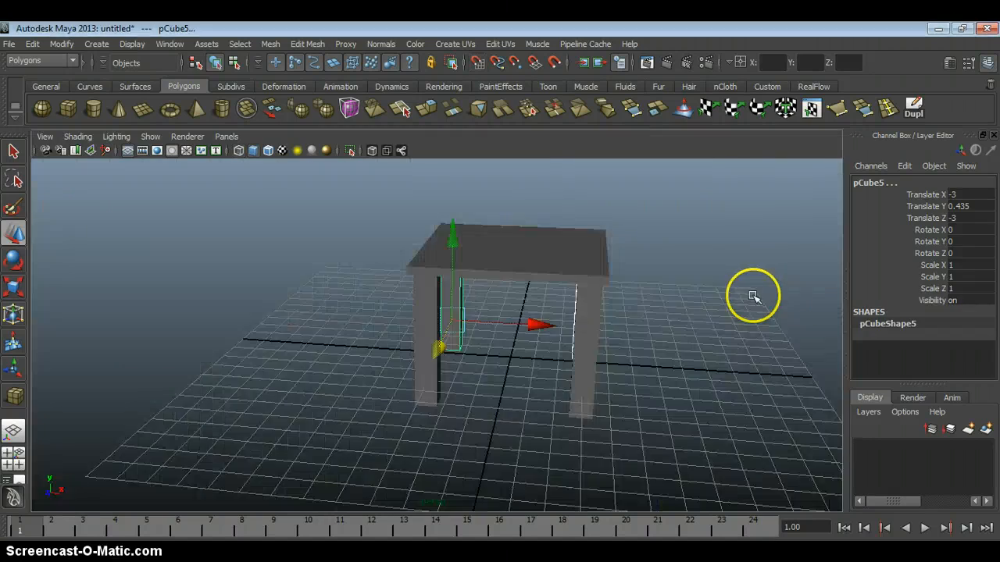
left_click(670, 294)
left_click_drag(669, 294, 366, 285, "alt")
left_click_drag(509, 221, 315, 286, "alt")
left_click_drag(440, 310, 407, 306, "alt")
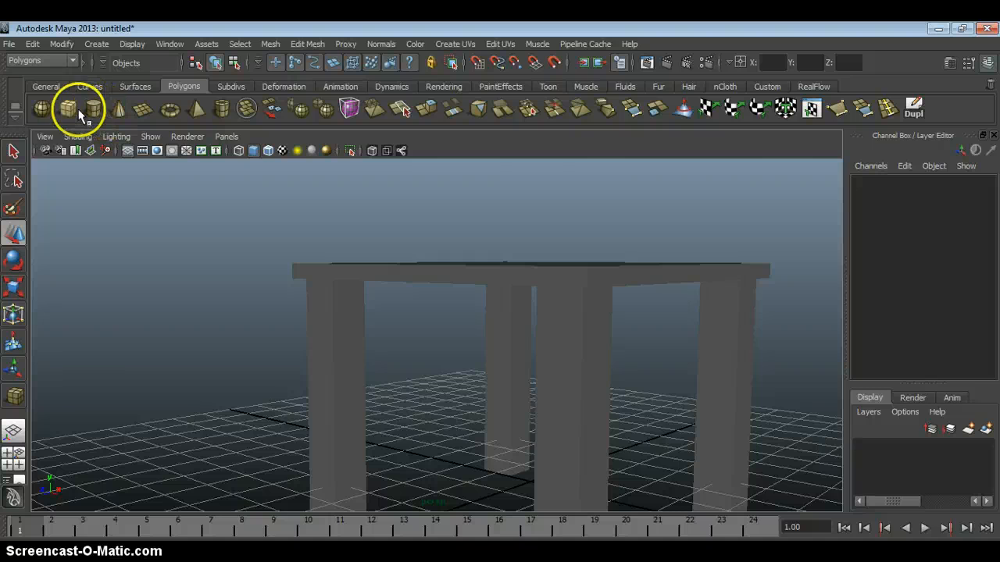
Step: Create a small polygon cube in the top view and snap it midway between the front legs at Translate X 0, Z 3
key("space")
key("space")
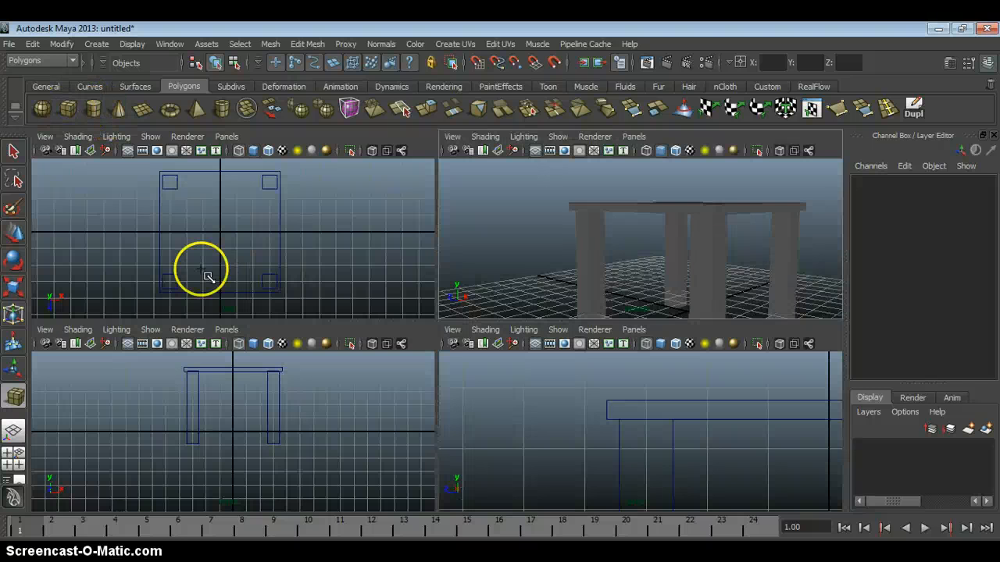
scroll(315, 346, "up", 2)
middle_click_drag(335, 398, 384, 285, "alt")
right_click_drag(385, 285, 459, 306, "alt")
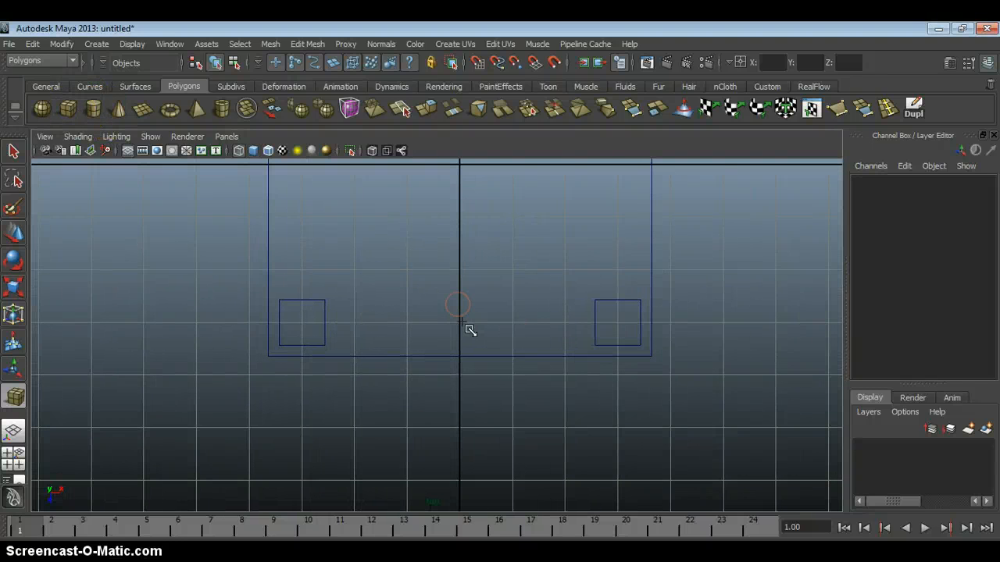
left_click_drag(449, 328, 460, 323)
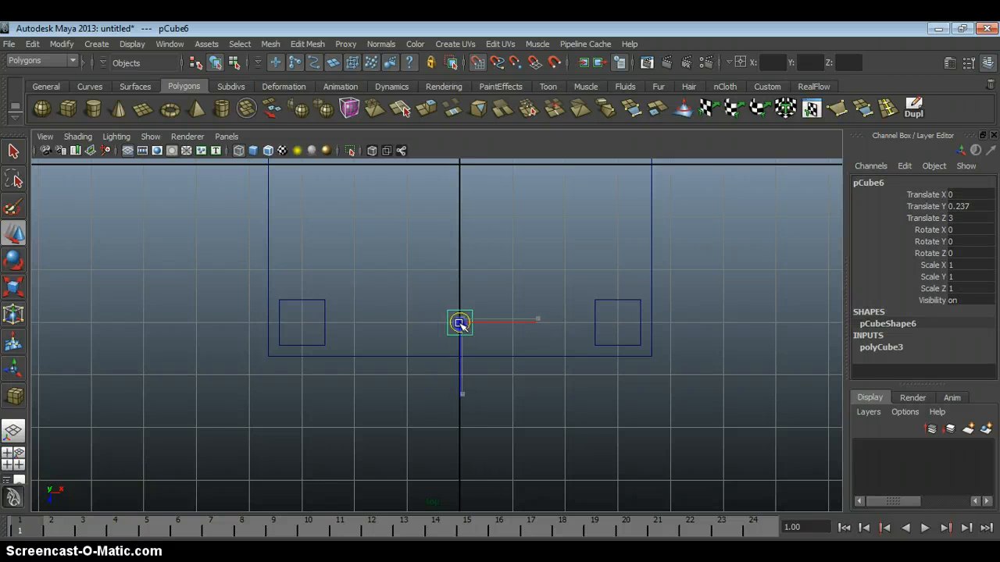
right_click_drag(461, 315, 509, 306, "alt")
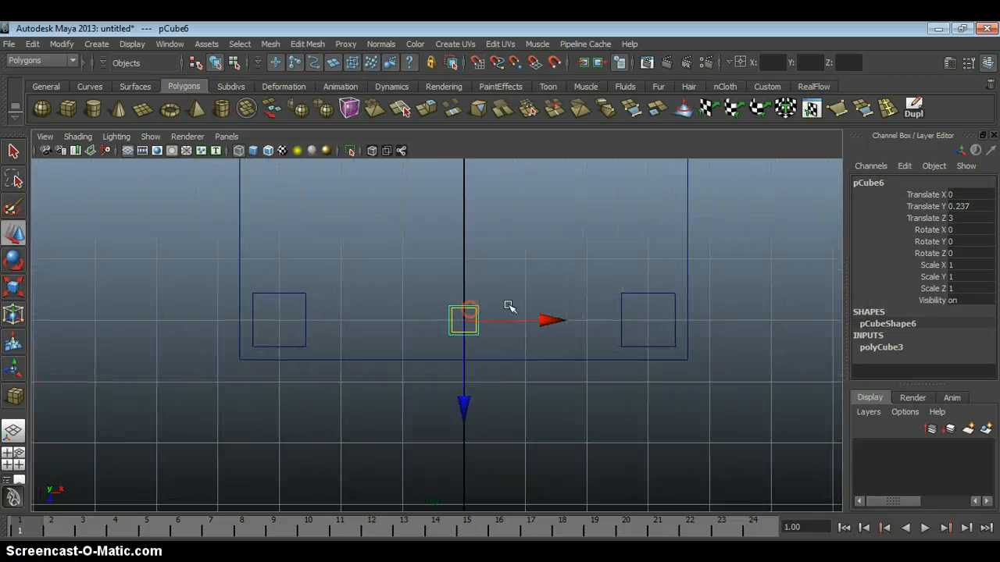
Step: Scale the cube along X to about 10.96 so it spans the gap between the two front legs
left_click(15, 288)
left_click(575, 321)
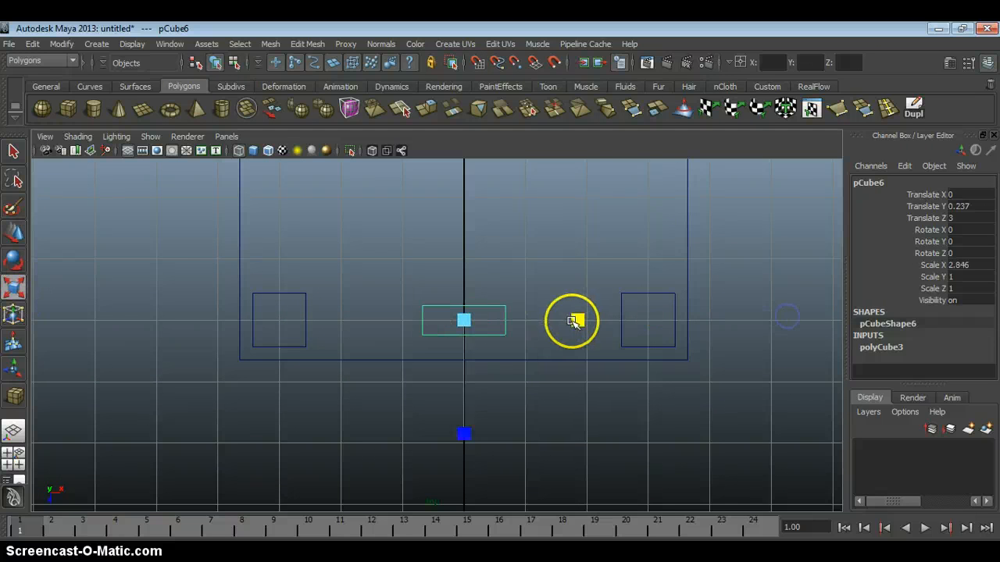
left_click_drag(709, 328, 723, 328)
middle_click_drag(660, 333, 603, 357, "alt")
left_click_drag(528, 343, 558, 343)
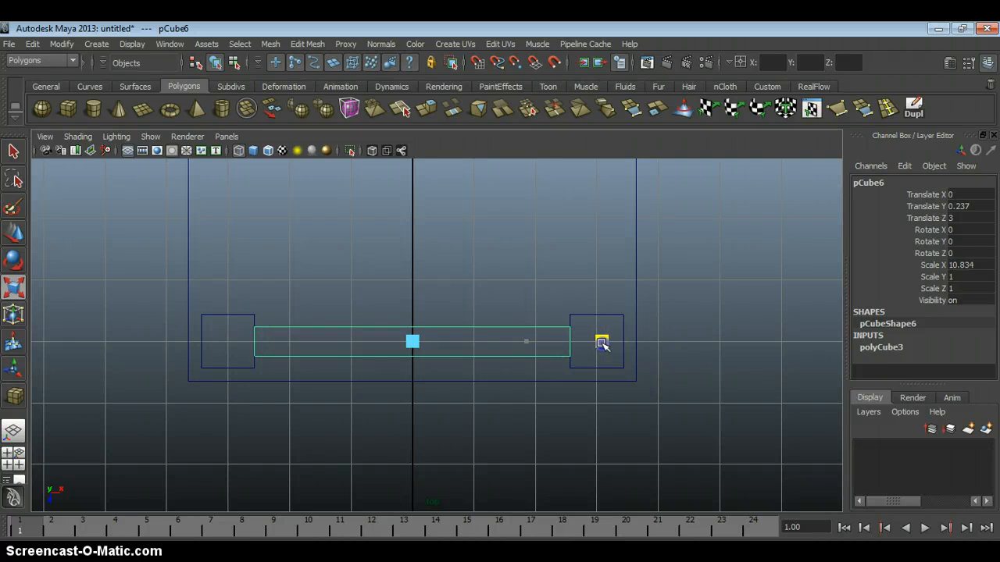
middle_click_drag(448, 345, 442, 375, "alt")
right_click_drag(309, 354, 218, 298, "alt")
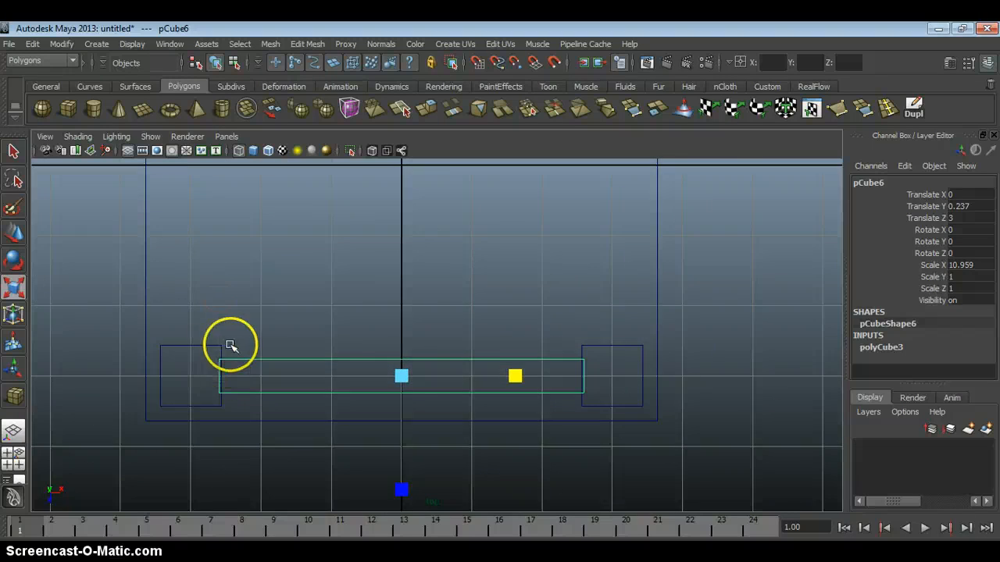
Step: Raise the front rail to about Translate Y 4.258 so its upper edge meets the underside of the tabletop
key("space")
key("space")
left_click_drag(511, 415, 436, 150, "alt")
key("w")
key("space")
key("space")
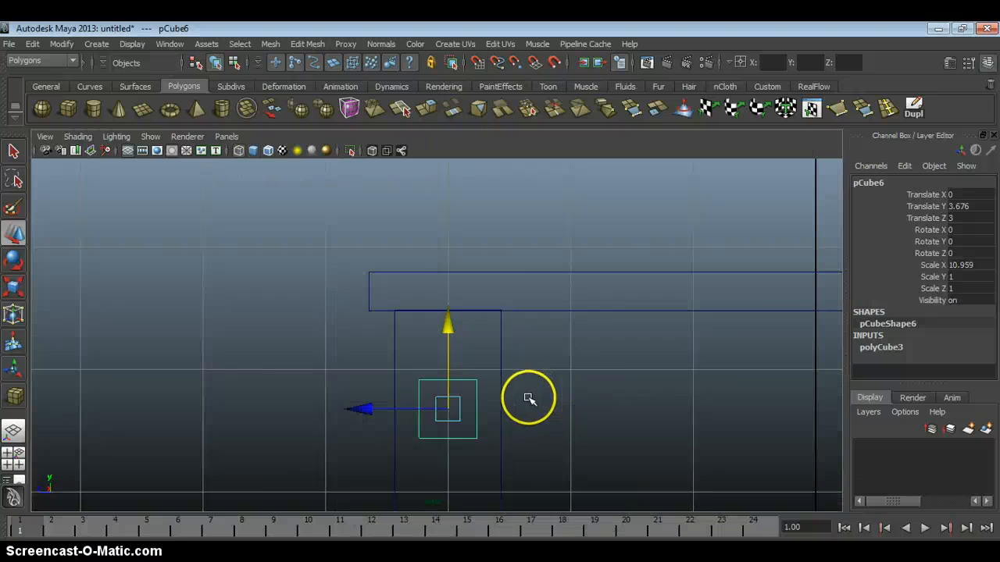
key("space")
key("space")
scroll(385, 284, "up", 6)
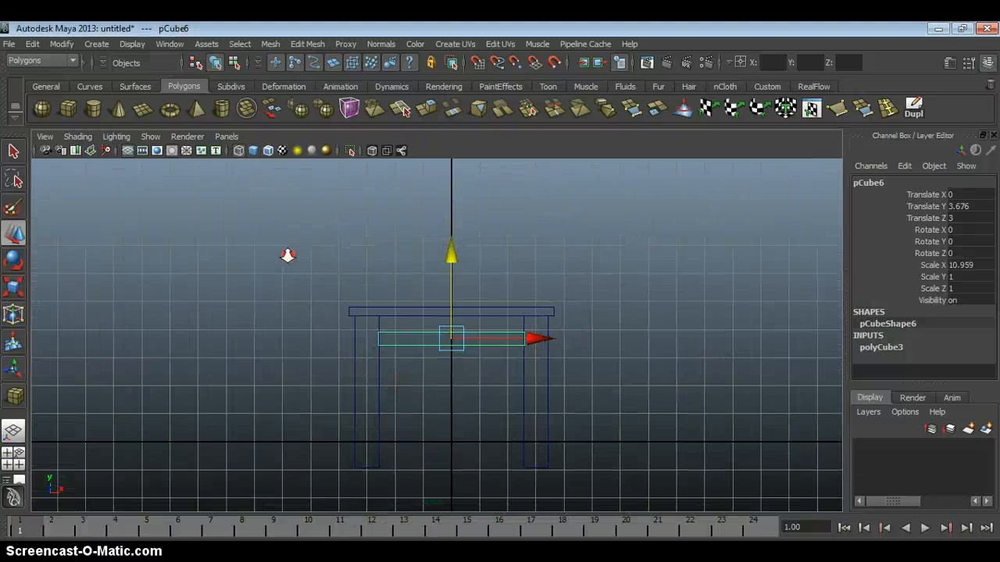
left_click_drag(473, 263, 475, 256)
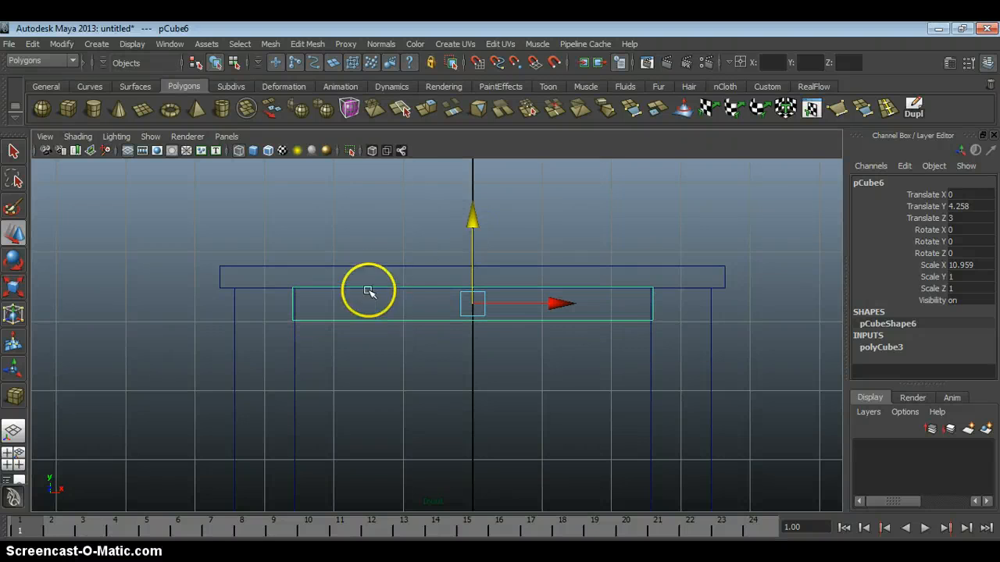
Step: Select the front rail's bottom vertices, lower them to make the rail taller, and return to object mode
key("space")
key("space")
left_click_drag(573, 328, 310, 296, "alt")
right_click_drag(310, 299, 259, 299)
key("space")
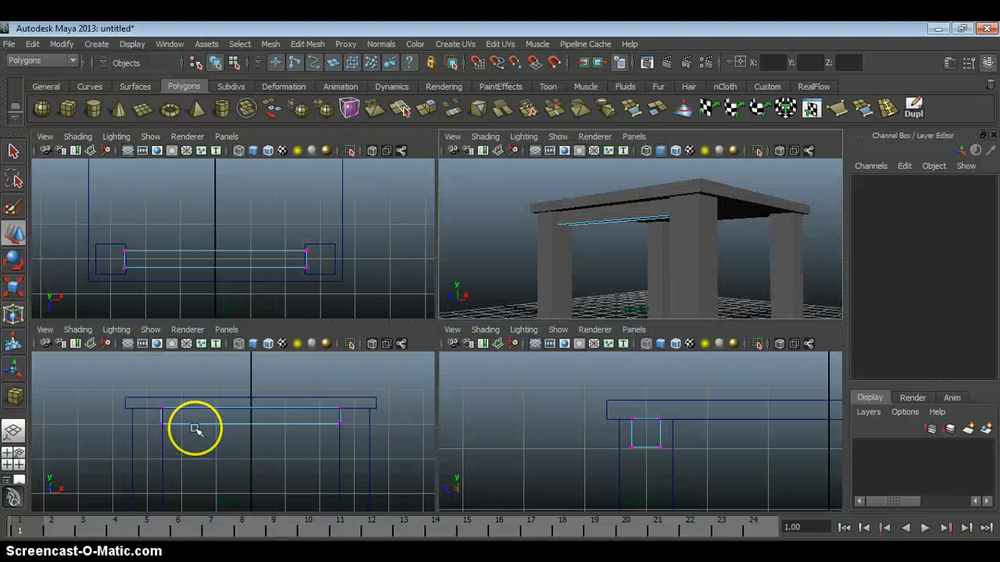
key("space")
scroll(443, 396, "up", 1)
left_click_drag(247, 354, 242, 356)
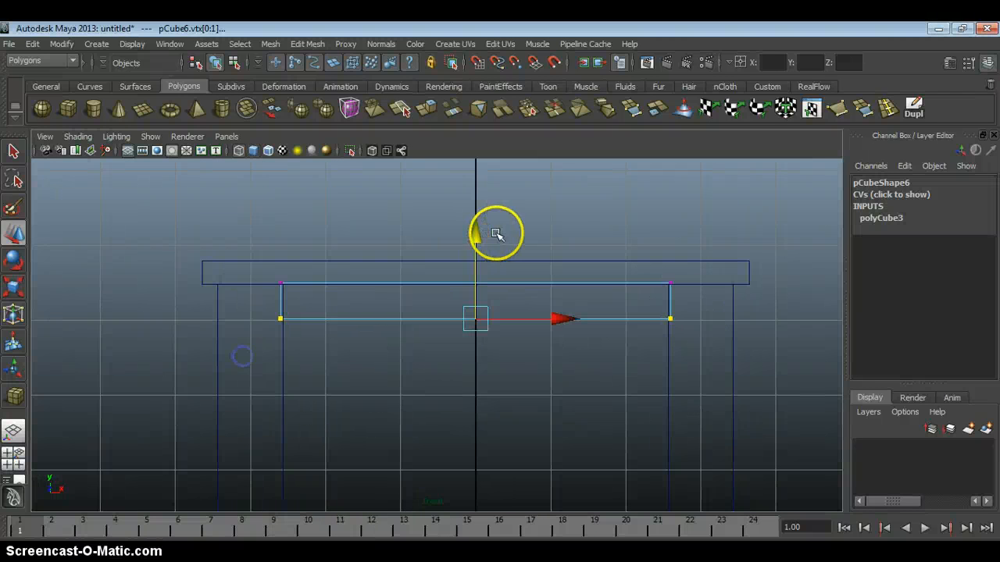
left_click_drag(478, 231, 478, 229)
key("space")
key("space")
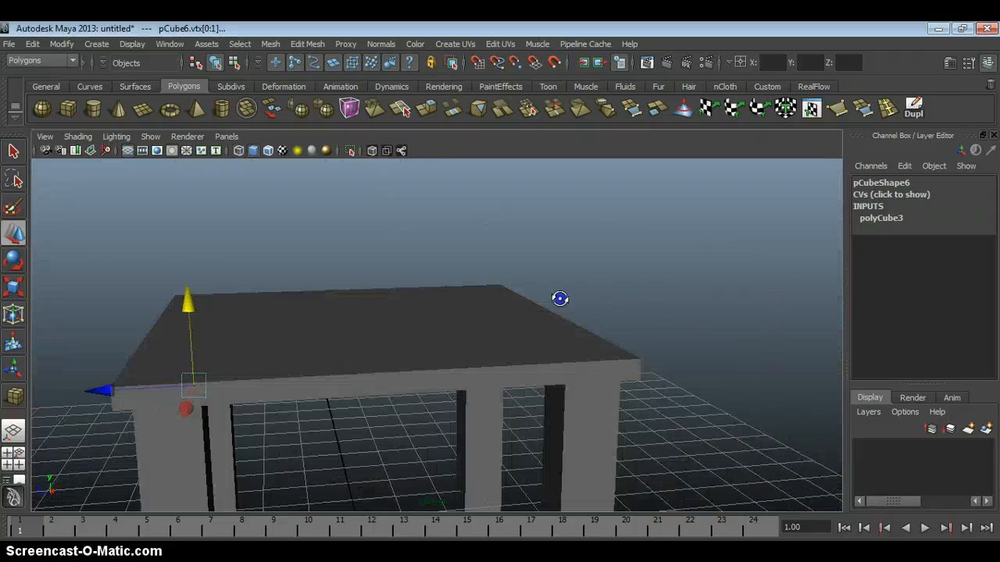
left_click_drag(558, 297, 549, 238, "alt")
key("F8")
left_click_drag(494, 292, 382, 308, "alt")
left_click_drag(299, 279, 350, 286, "alt")
Step: Duplicate the front rail and snap the copy between the back legs at Translate Z -3 in the top view
key("space")
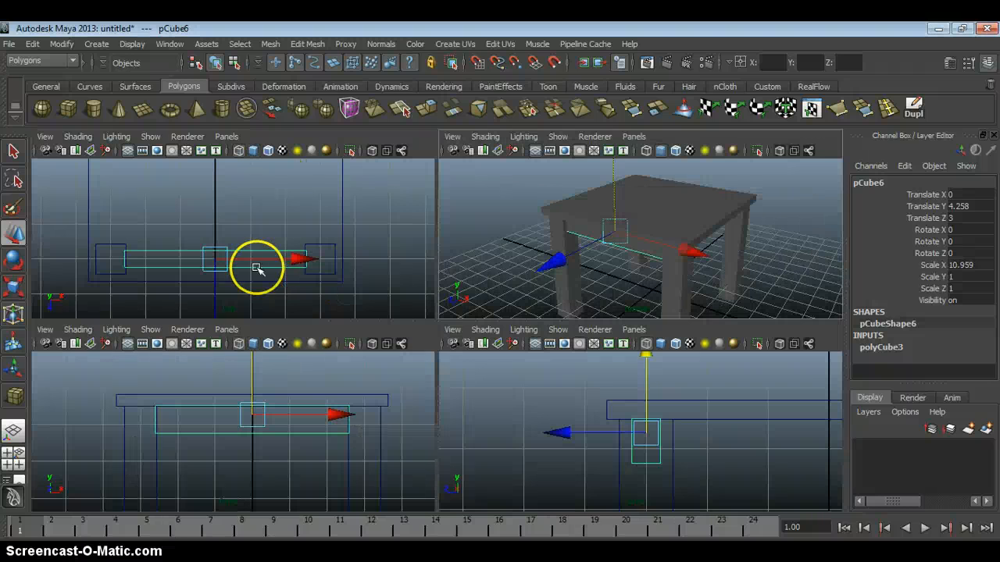
key("space")
scroll(436, 314, "down", 4)
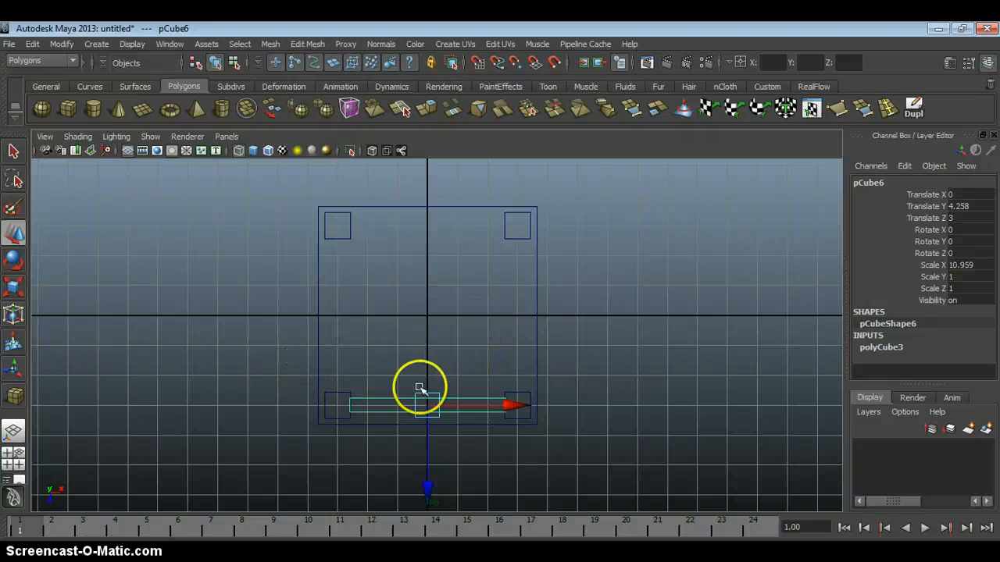
key("ctrl+d")
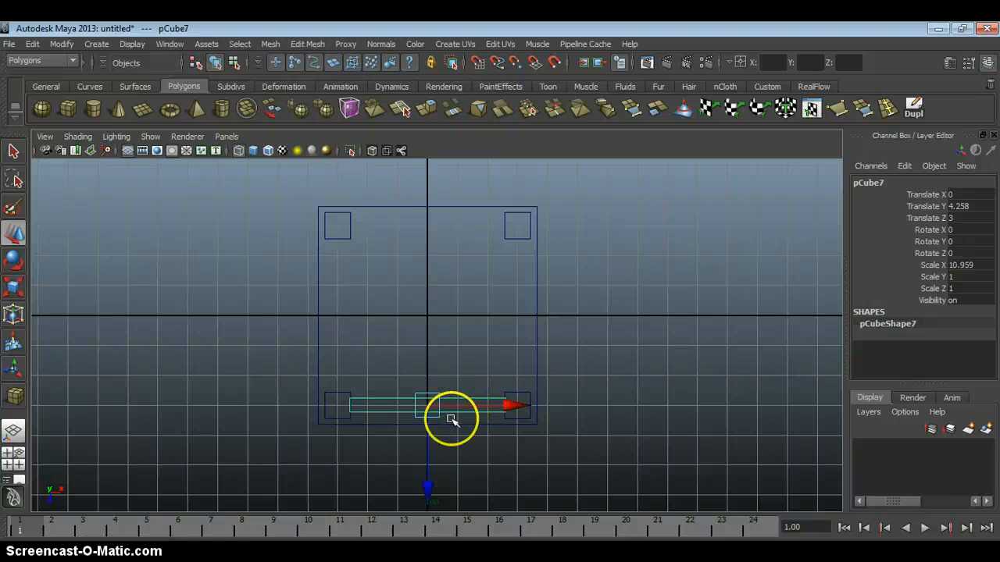
left_click_drag(428, 444, 413, 232)
middle_click_drag(442, 399, 432, 407, "alt")
scroll(419, 377, "up", 1)
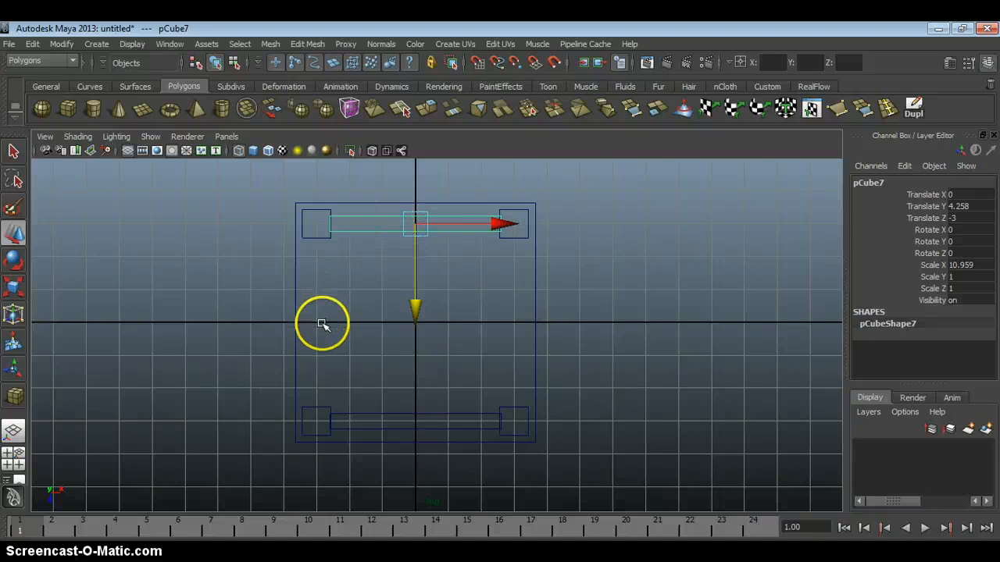
Step: Duplicate the back rail, move the copy near the middle of the table and set its Rotate Y to 90
key("ctrl+d")
left_click_drag(415, 224, 389, 328)
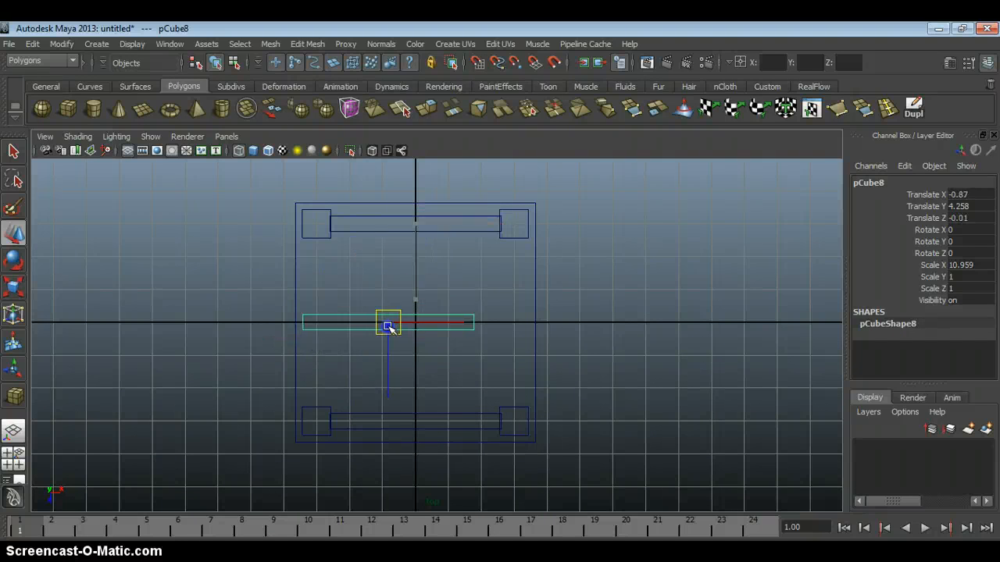
left_click(14, 263)
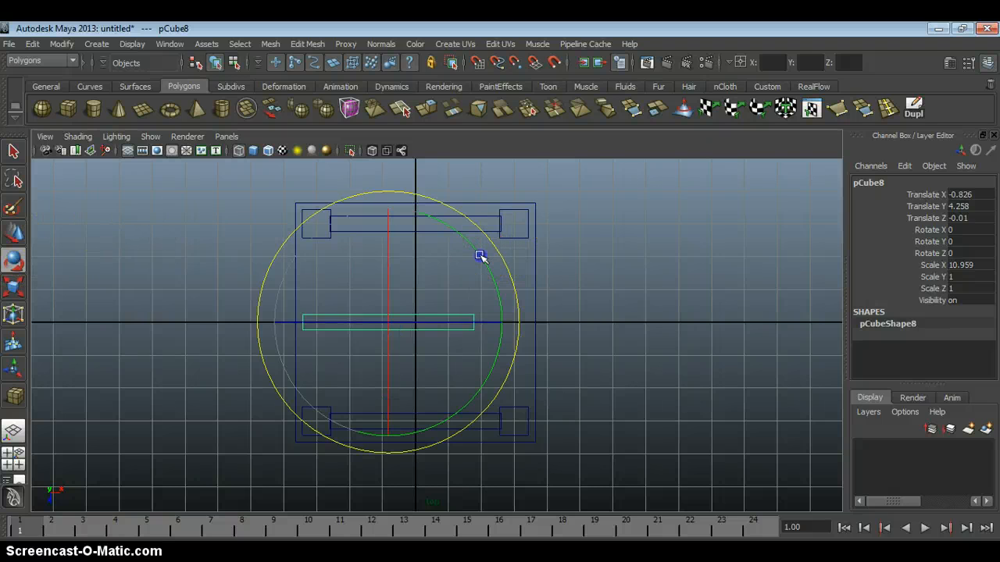
left_click_drag(480, 256, 458, 423)
left_click(939, 275)
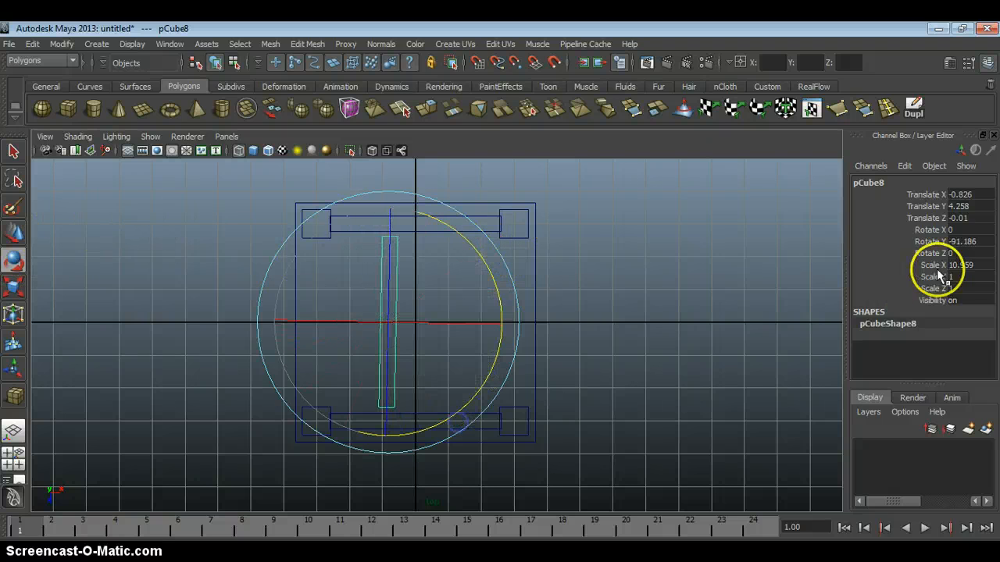
left_click(969, 244)
type("90")
key("Return")
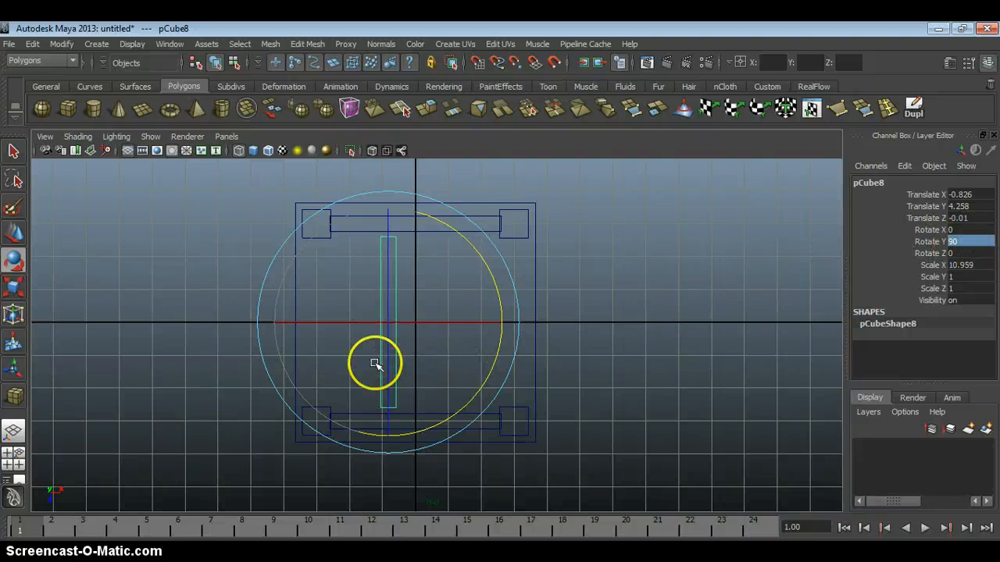
Step: Snap the rotated rail between one pair of side legs, then duplicate it and snap the copy to Translate X 3 on the opposite side
key("w")
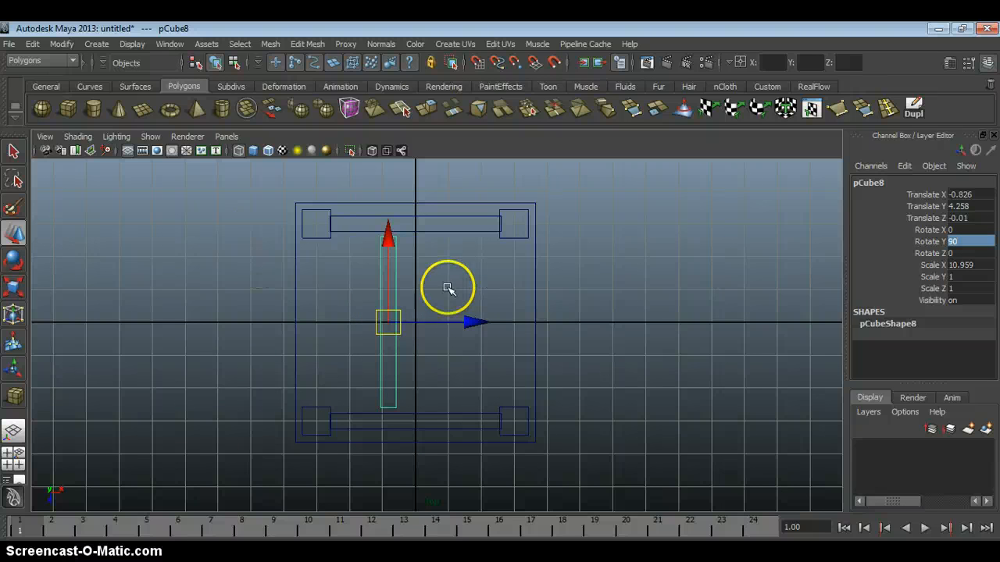
left_click_drag(392, 322, 511, 319)
key("ctrl+d")
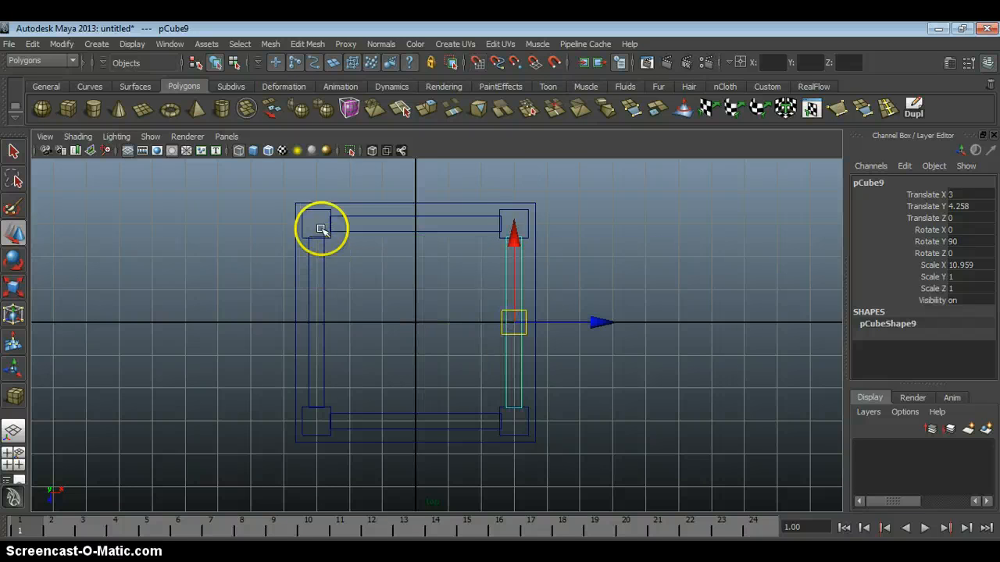
Step: Inspect the assembled table in the perspective view from several angles, select all its parts, and clear the selection
key("space")
key("space")
left_click_drag(647, 314, 517, 292, "alt")
left_click(625, 258)
left_click_drag(580, 273, 488, 282, "alt")
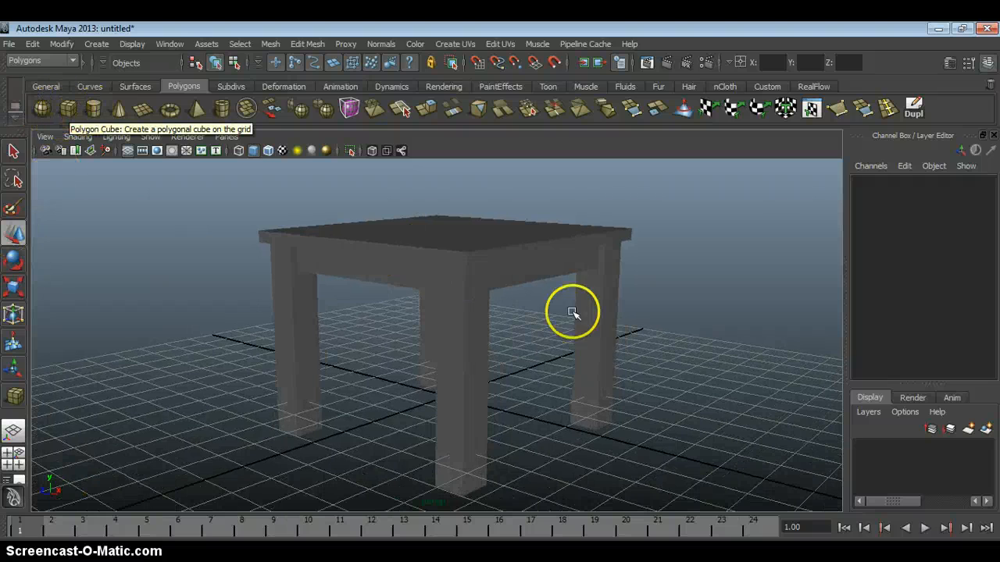
left_click_drag(571, 307, 547, 306, "alt")
right_click_drag(547, 306, 488, 239, "alt")
left_click_drag(488, 239, 516, 238, "alt")
left_click_drag(649, 227, 161, 430)
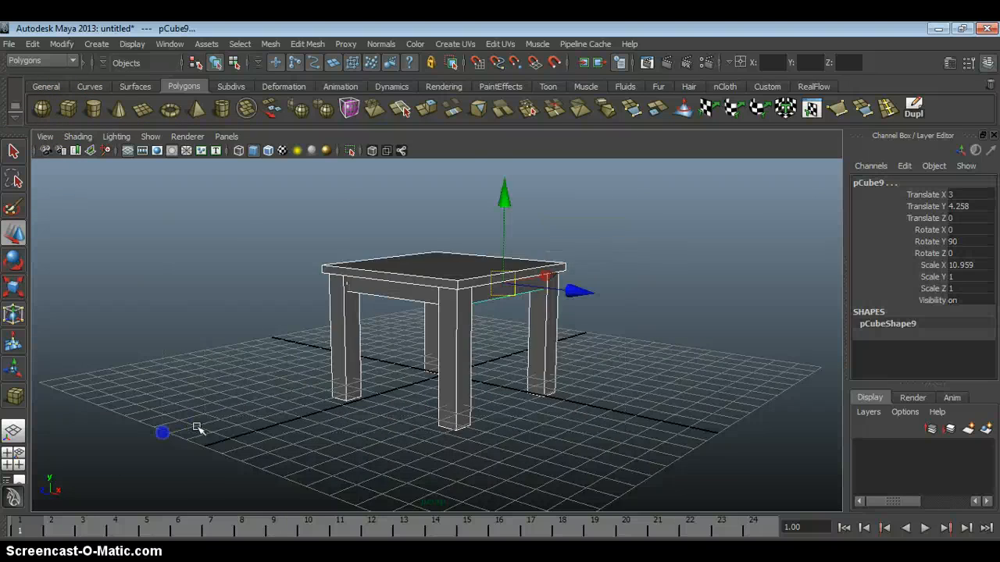
left_click_drag(421, 385, 296, 385, "alt")
left_click_drag(424, 356, 506, 358, "alt")
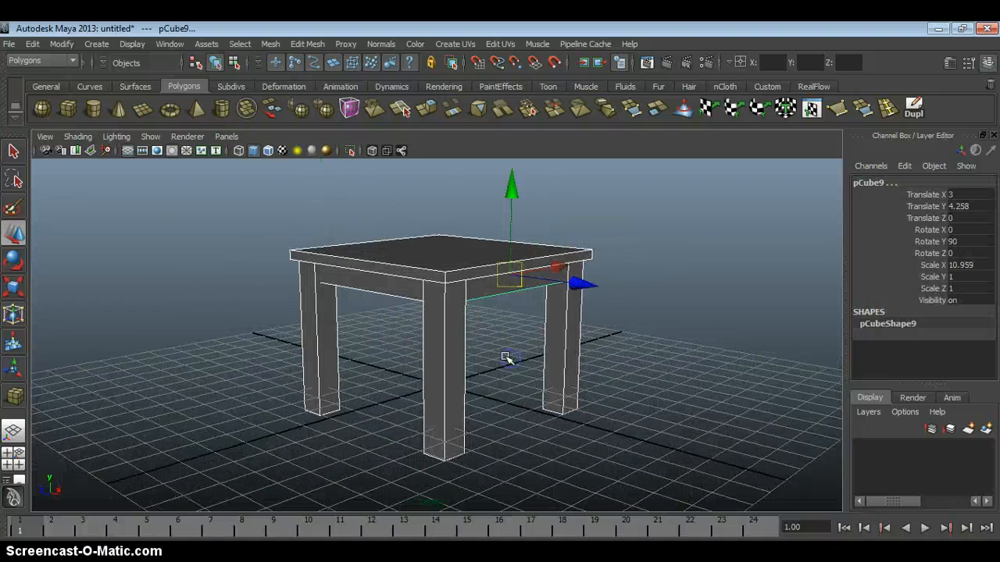
left_click_drag(496, 295, 382, 280, "alt")
left_click(630, 250)
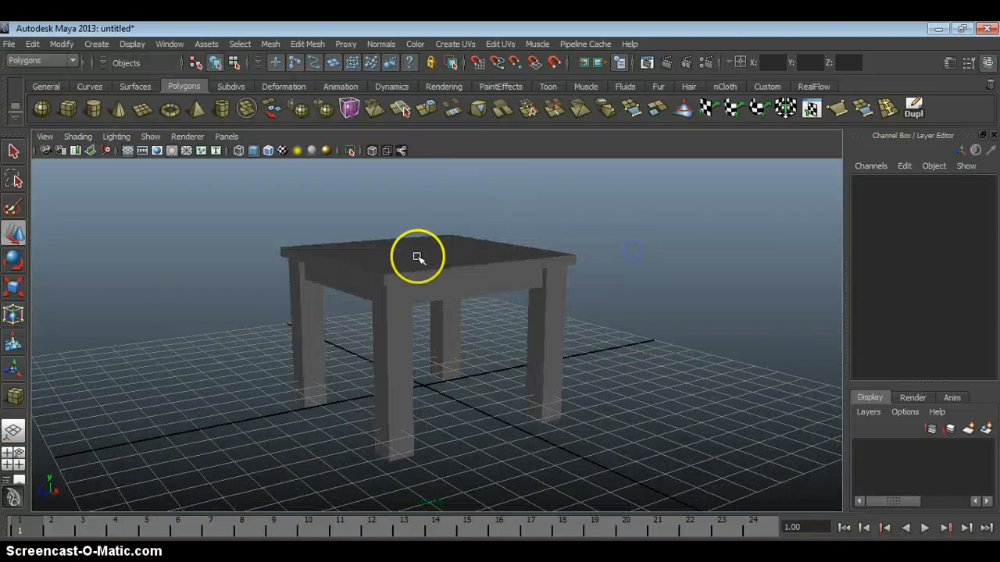
Step: Select the tabletop, legs and rails one by one to review the separate parts, and clear the selection
left_click(417, 257)
left_click_drag(467, 294, 444, 310, "alt")
left_click(409, 332)
left_click(295, 308)
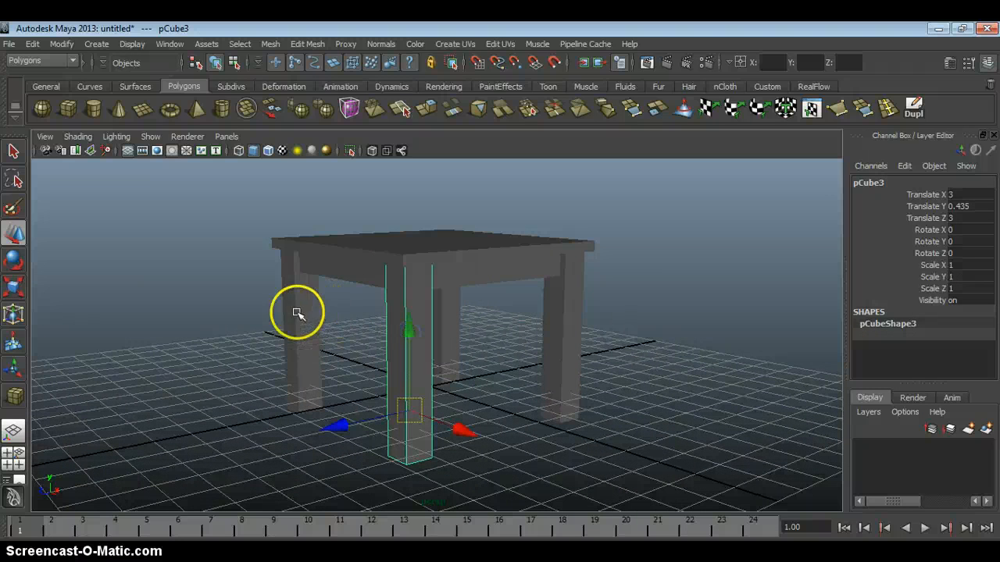
left_click(340, 274)
left_click(573, 259)
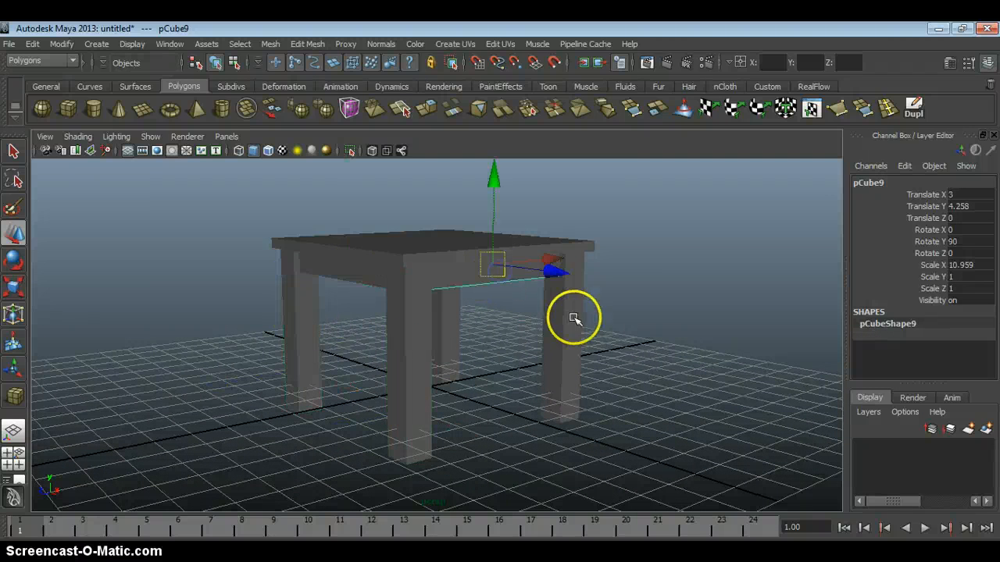
left_click_drag(550, 321, 575, 314, "alt")
left_click(578, 316)
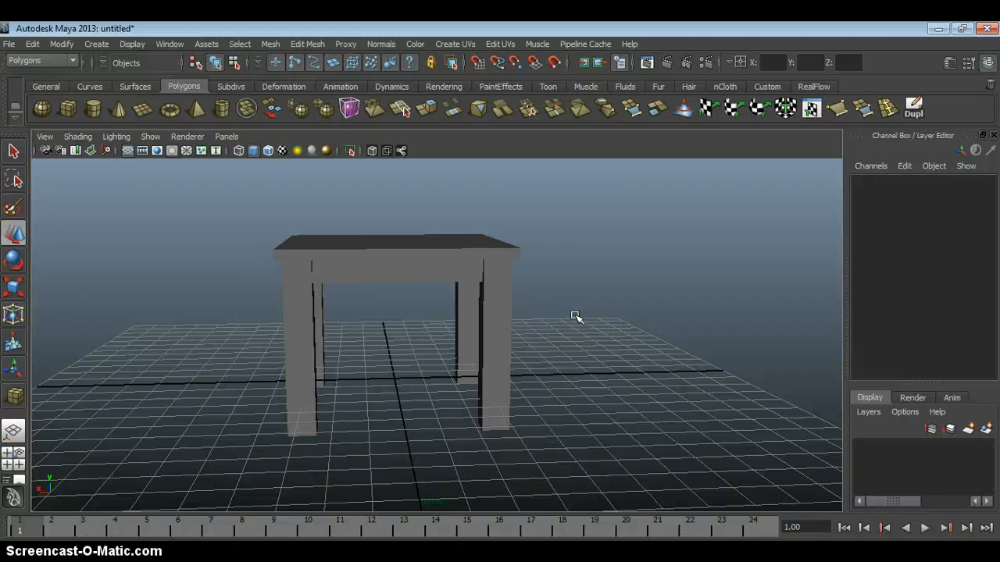
Step: Select the tabletop to review the table from all sides, check two of the legs, and clear the selection
left_click(481, 234)
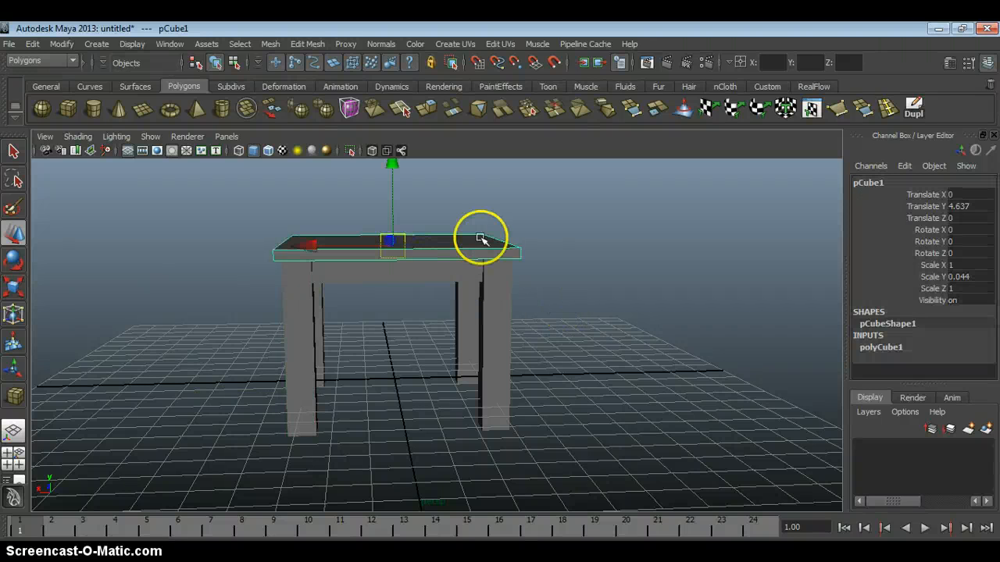
left_click_drag(481, 234, 473, 176, "alt")
left_click_drag(522, 321, 317, 343, "alt")
left_click_drag(554, 320, 482, 296, "alt")
middle_click_drag(493, 319, 476, 293, "alt")
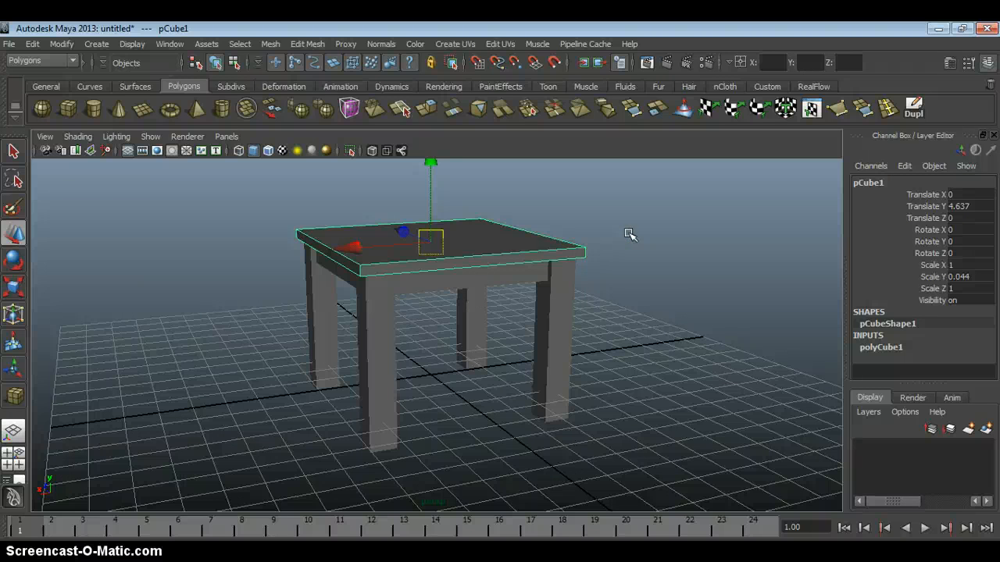
left_click(604, 234)
left_click_drag(598, 245, 468, 255, "alt")
left_click(464, 273)
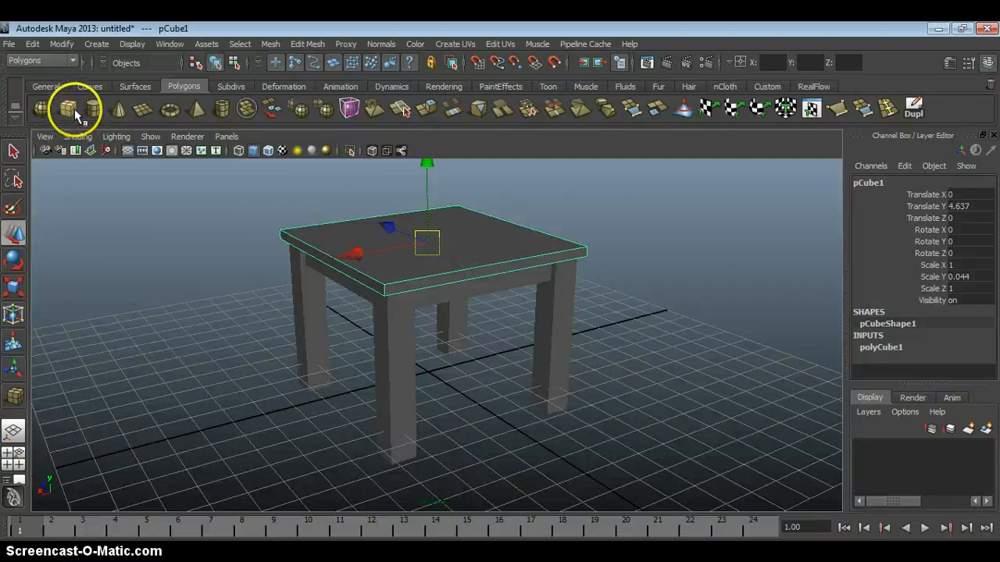
left_click_drag(422, 307, 443, 313, "alt")
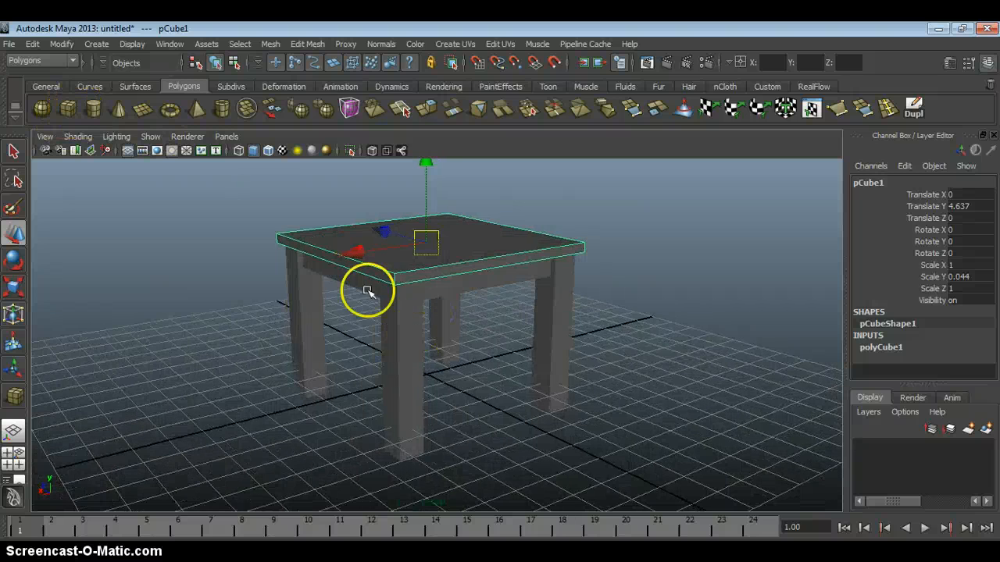
left_click_drag(430, 350, 313, 302, "alt")
left_click_drag(366, 337, 335, 356, "alt")
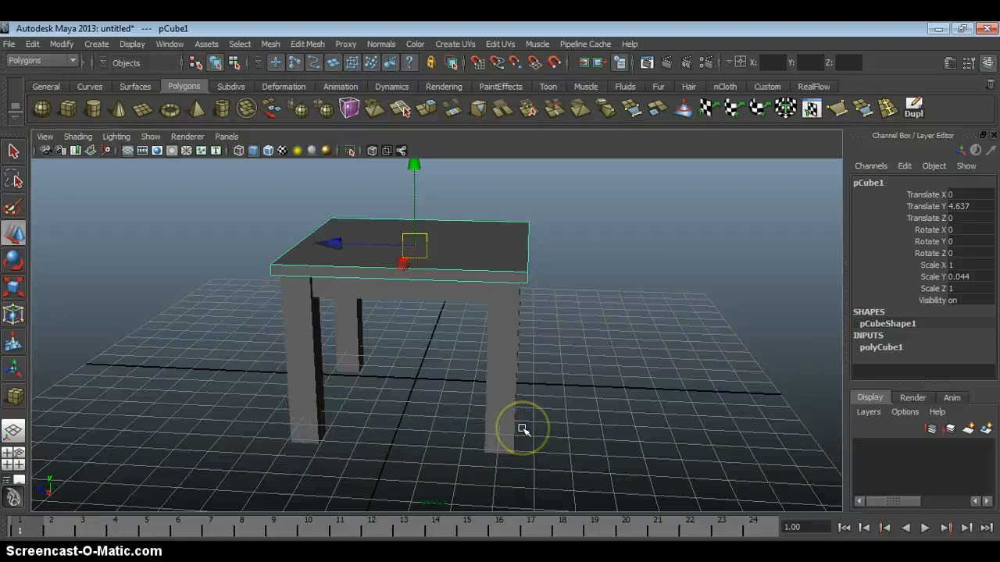
left_click_drag(593, 395, 551, 384, "alt")
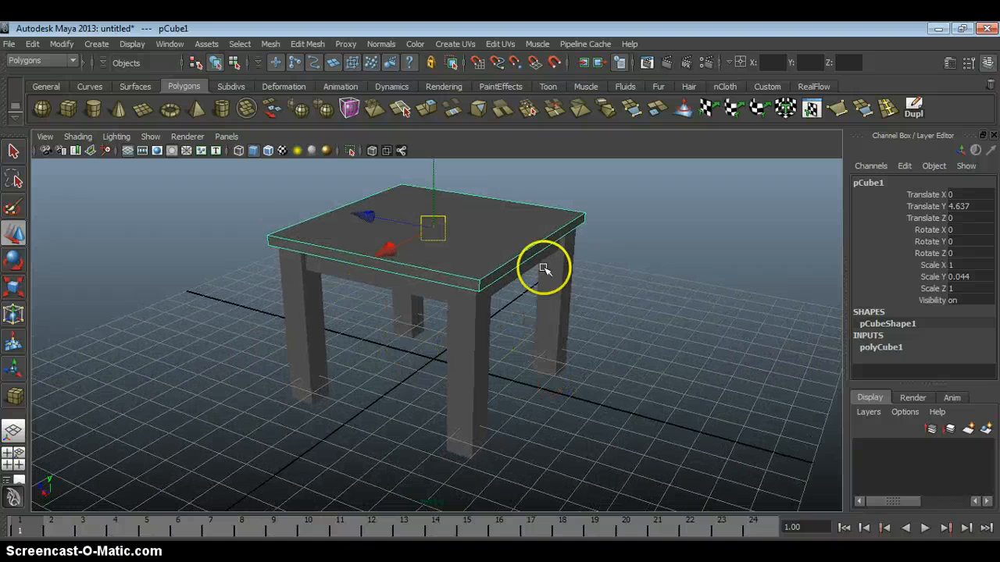
left_click(528, 358)
left_click(474, 346)
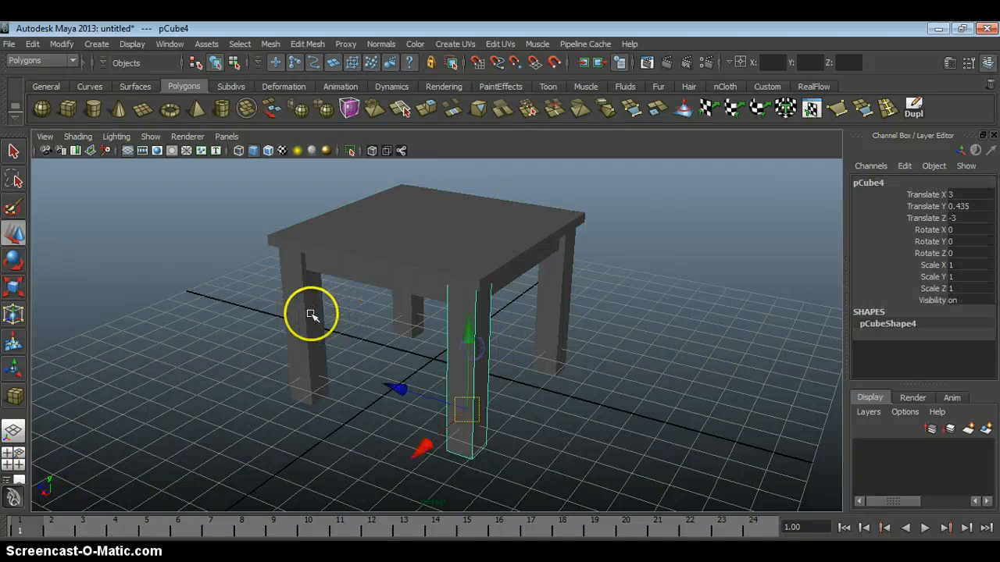
left_click(312, 313)
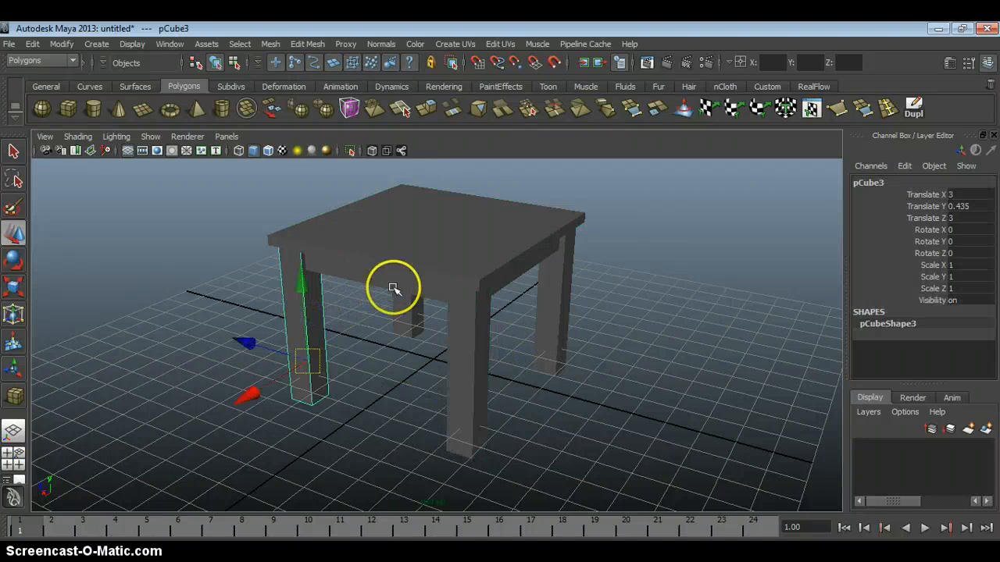
left_click(520, 357)
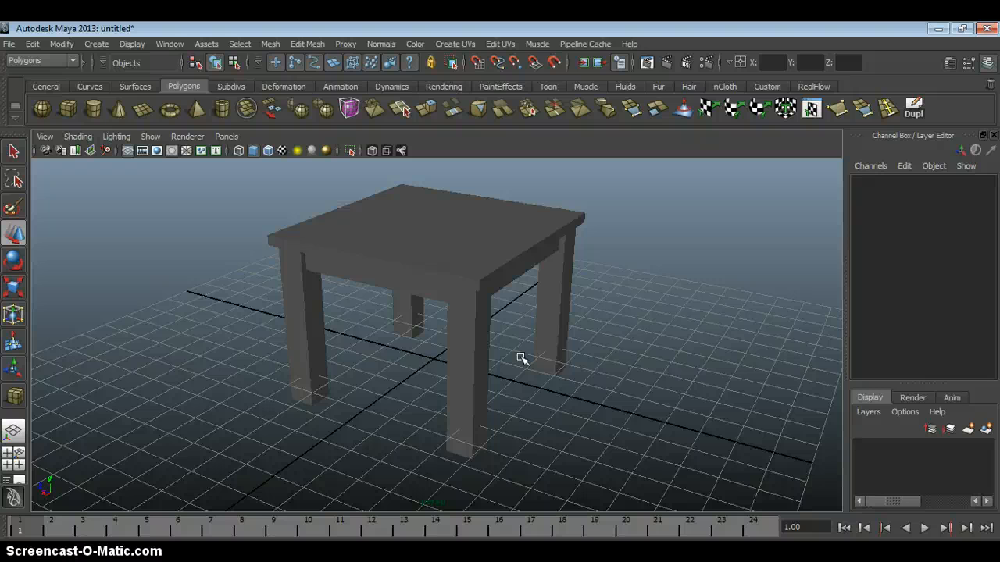
left_click_drag(522, 359, 593, 368)
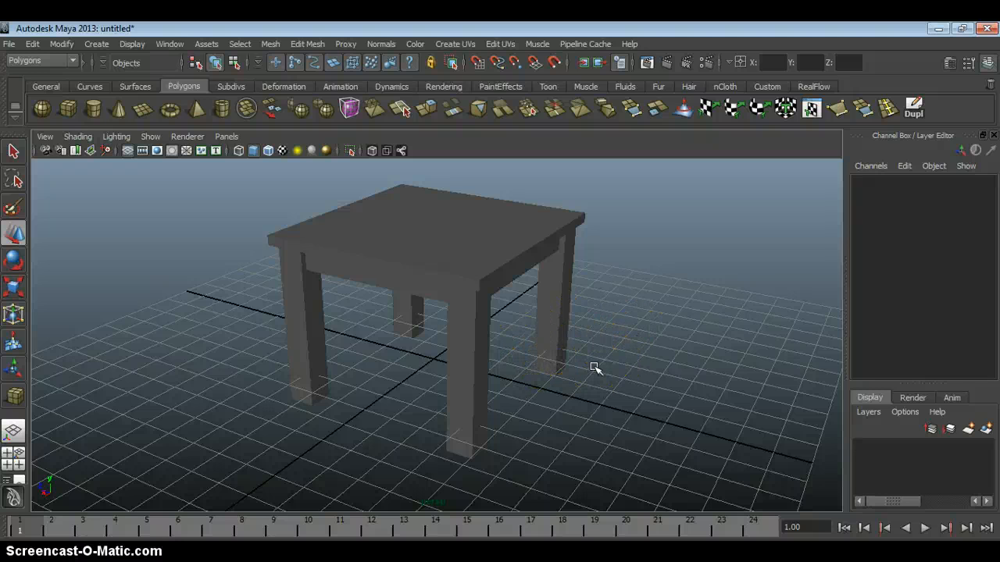